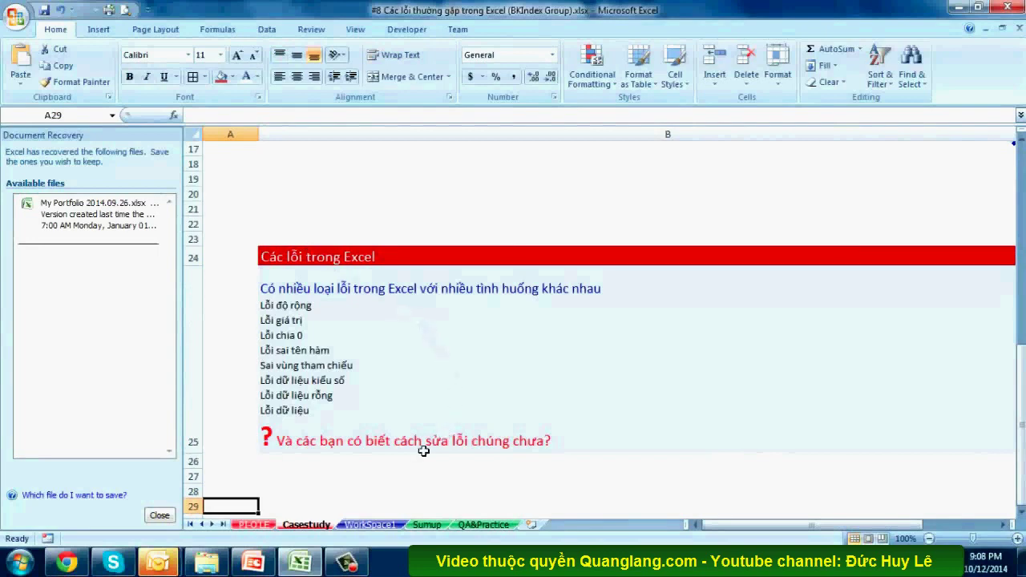
- On the WorkSpace1 sheet, adjust columns F and E widths and select the hash-filled E5
click(392, 527)
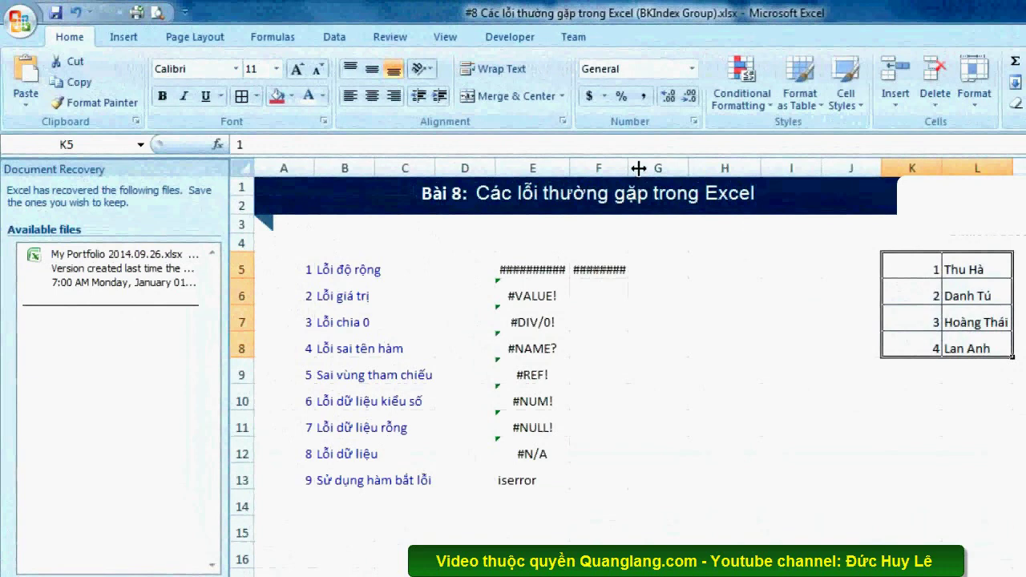
drag(638, 167, 690, 174)
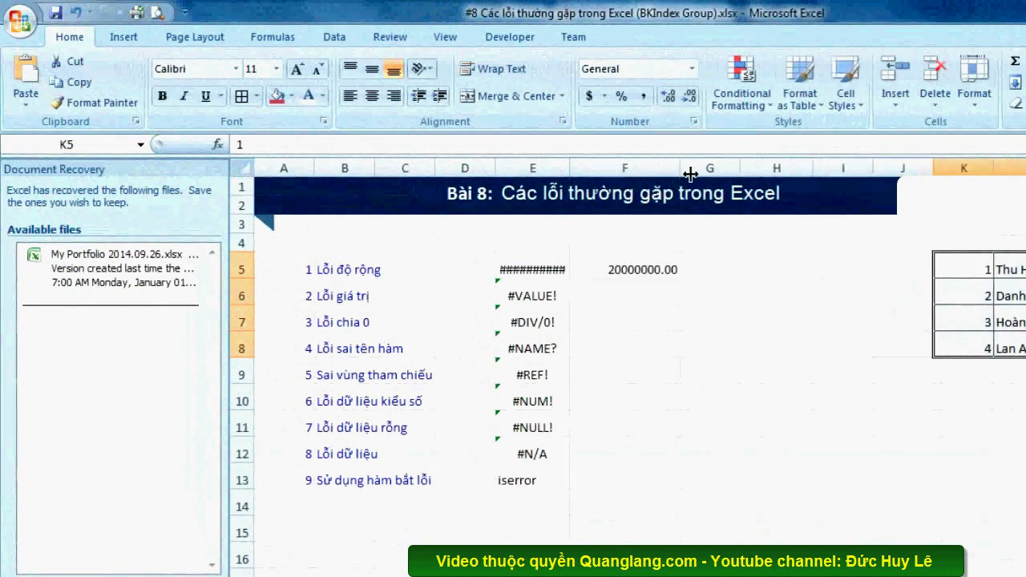
drag(690, 174, 640, 179)
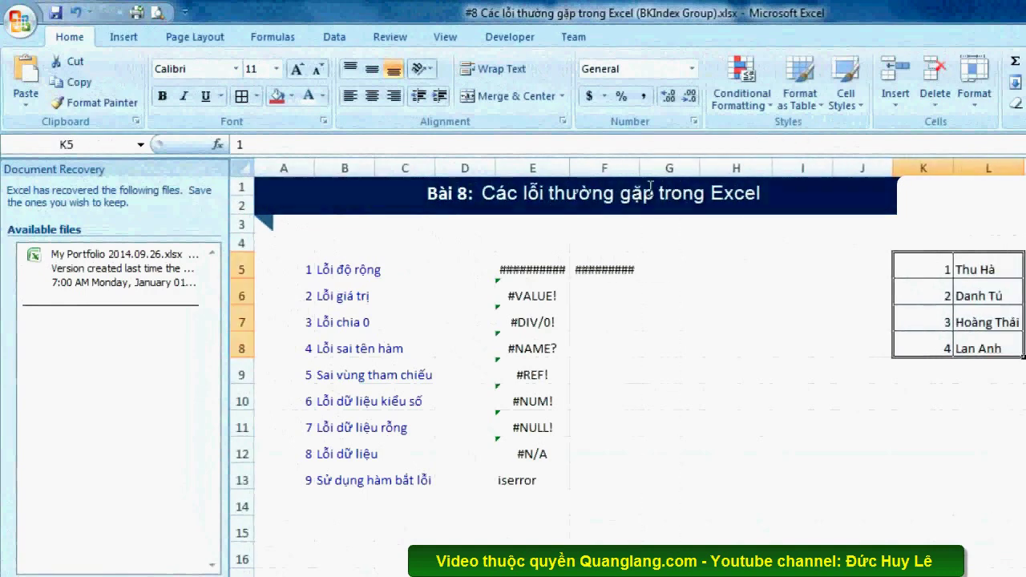
mouse_move(570, 169)
mouse_down()
mouse_move(619, 181)
mouse_move(653, 175)
mouse_move(571, 175)
mouse_up()
click(534, 269)
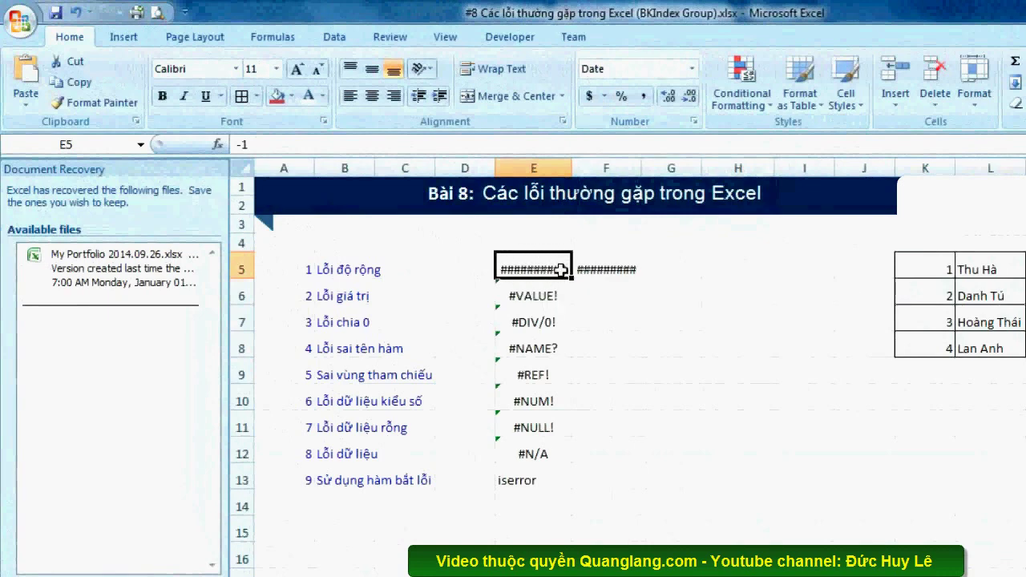
- Replace the -1 in E5 with the date 10/02/2014
drag(337, 145, 216, 151)
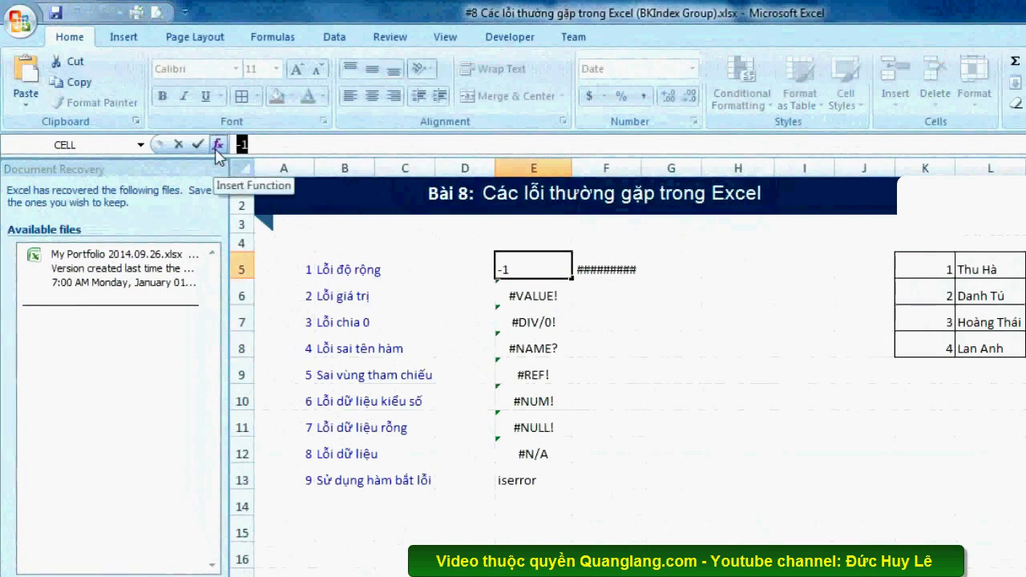
text(10/2/)
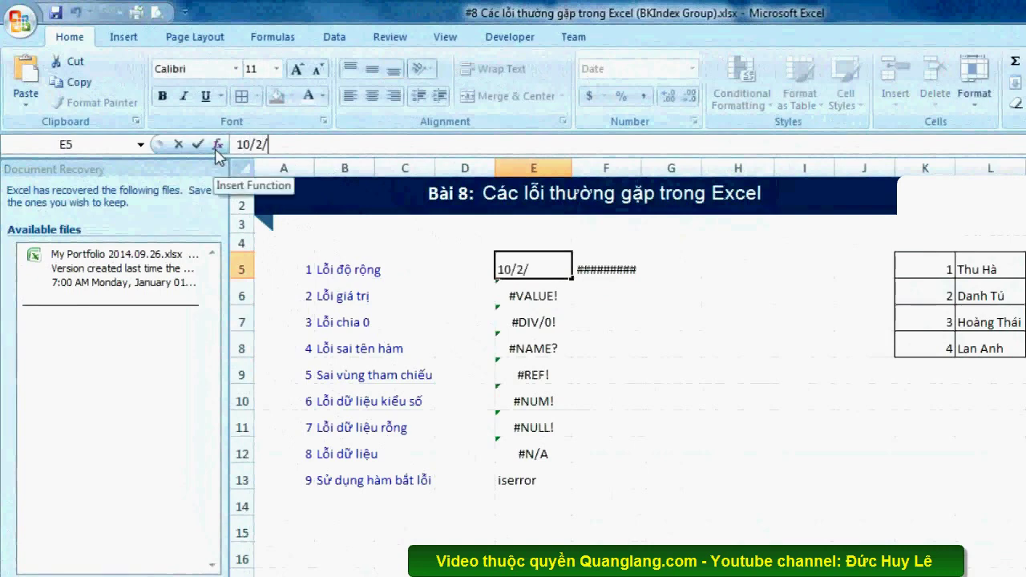
text(02/2014)
key(Return)
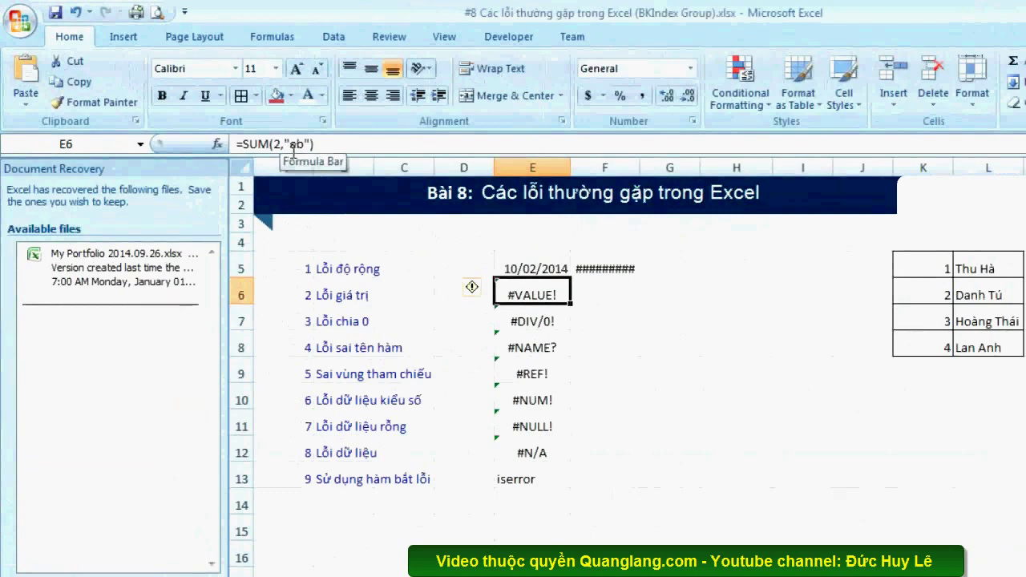
- Change E6's =SUM(2,"ab") to =SUM(2,3) so it shows 5
drag(285, 145, 309, 144)
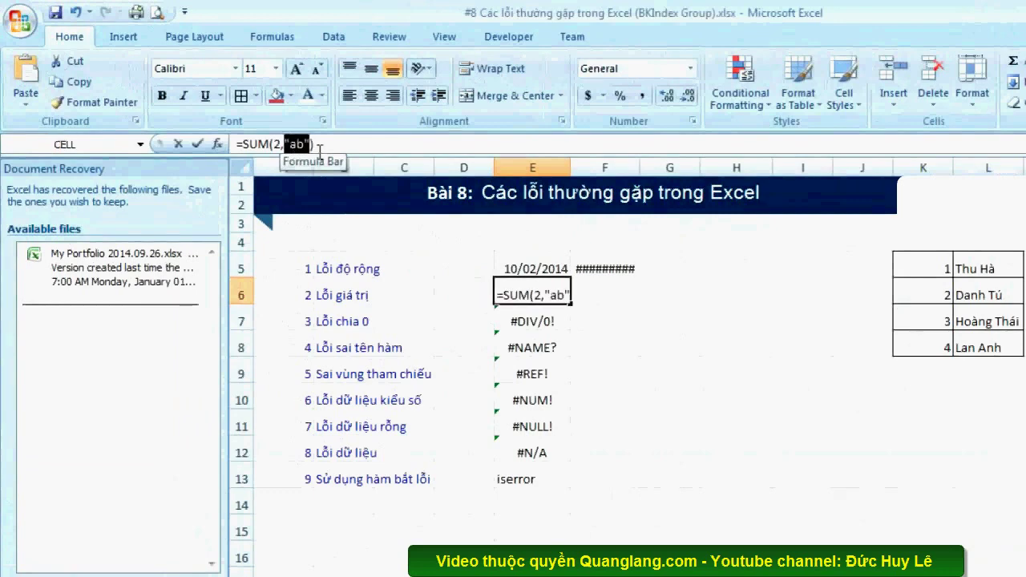
text(3)
click(632, 318)
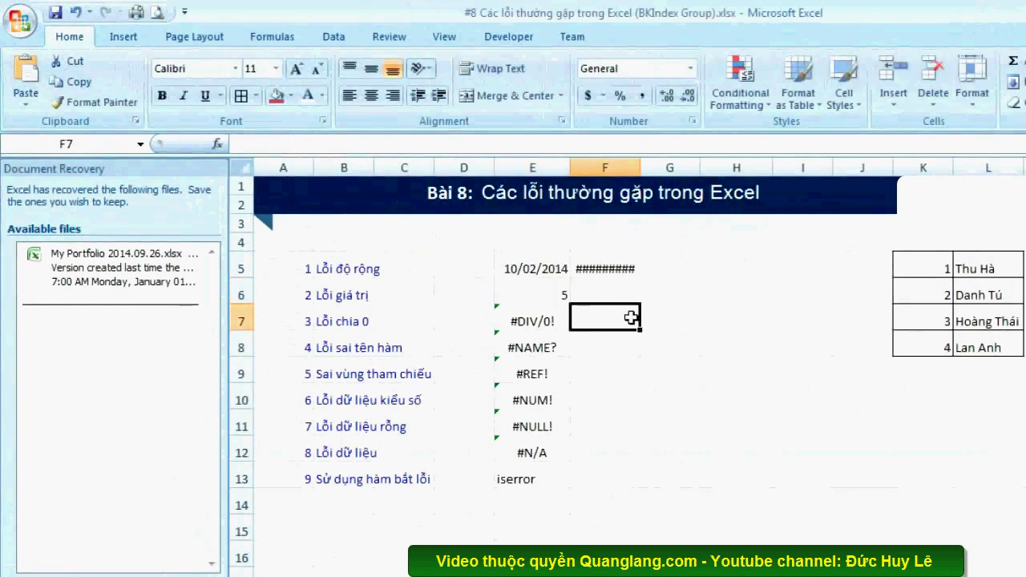
- Enter 5 in G7 and 7 in F7 so E7's =F7/G7 shows 1.4
click(549, 325)
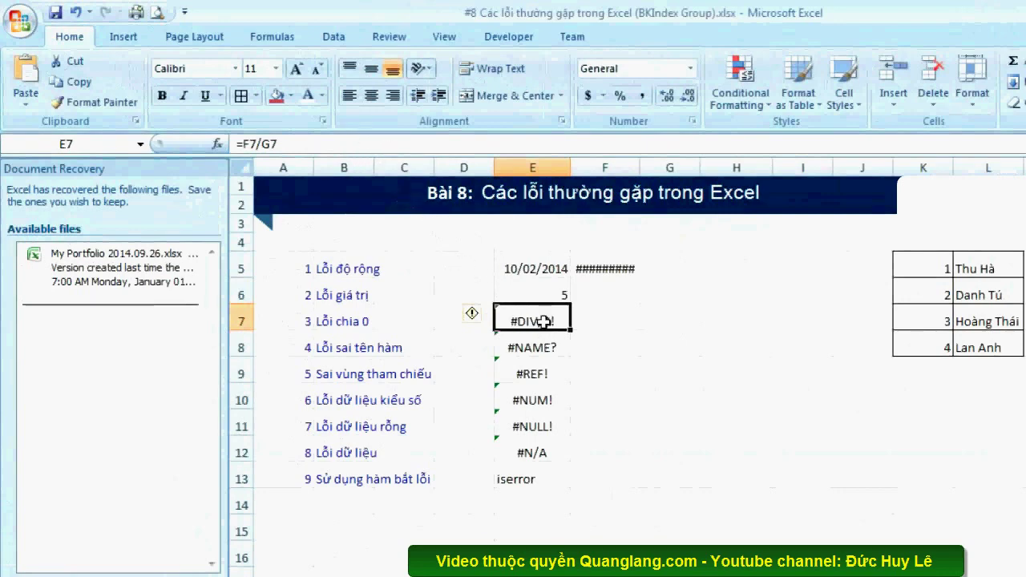
double_click(546, 323)
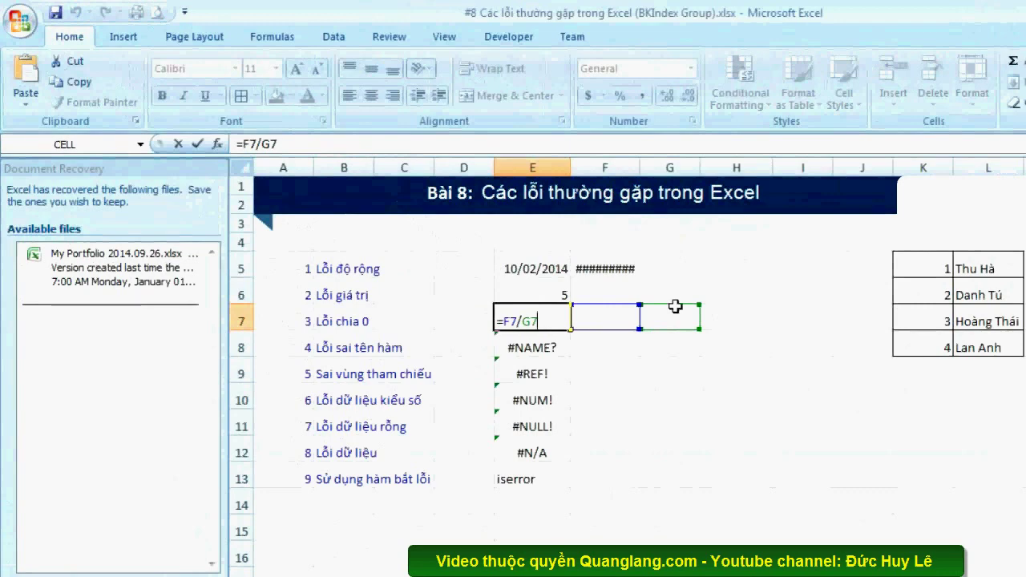
key(Return)
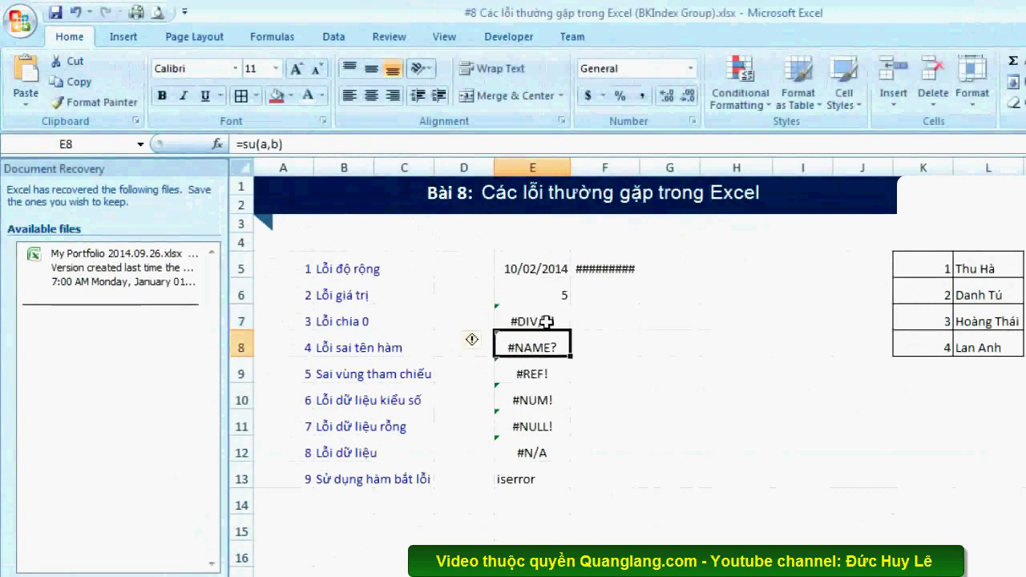
click(548, 323)
click(693, 324)
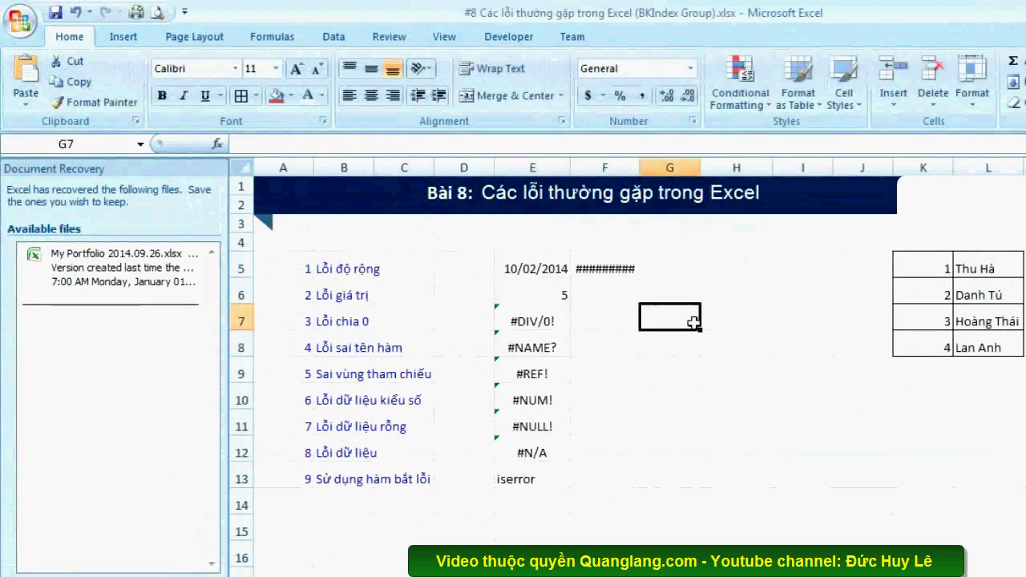
text(5)
click(629, 435)
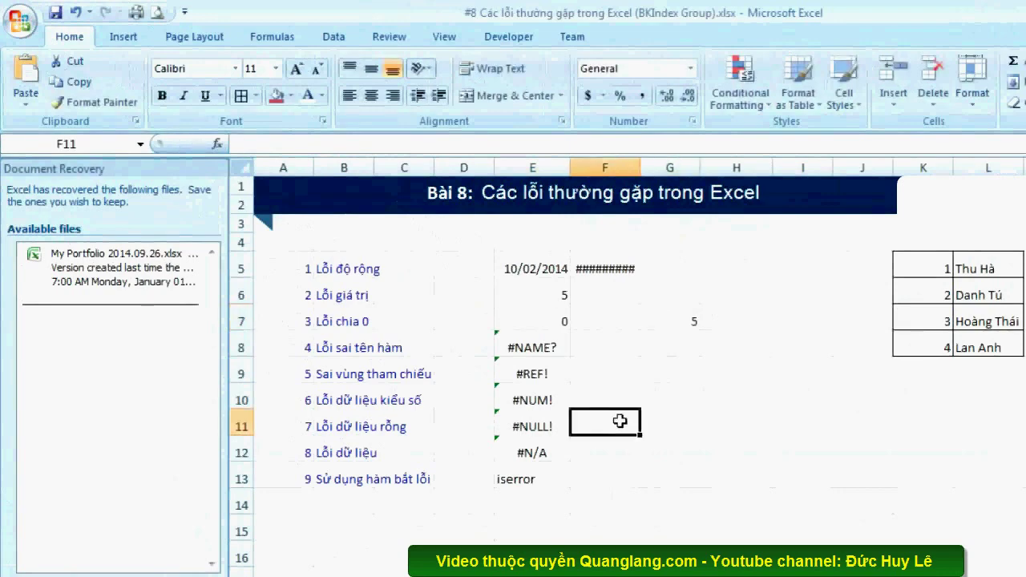
click(633, 322)
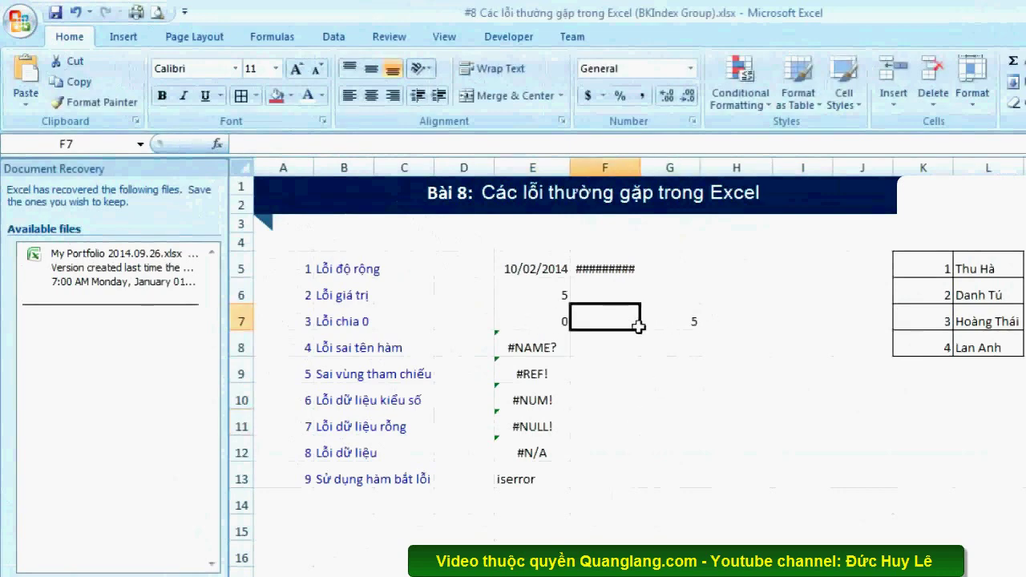
text(7)
click(656, 368)
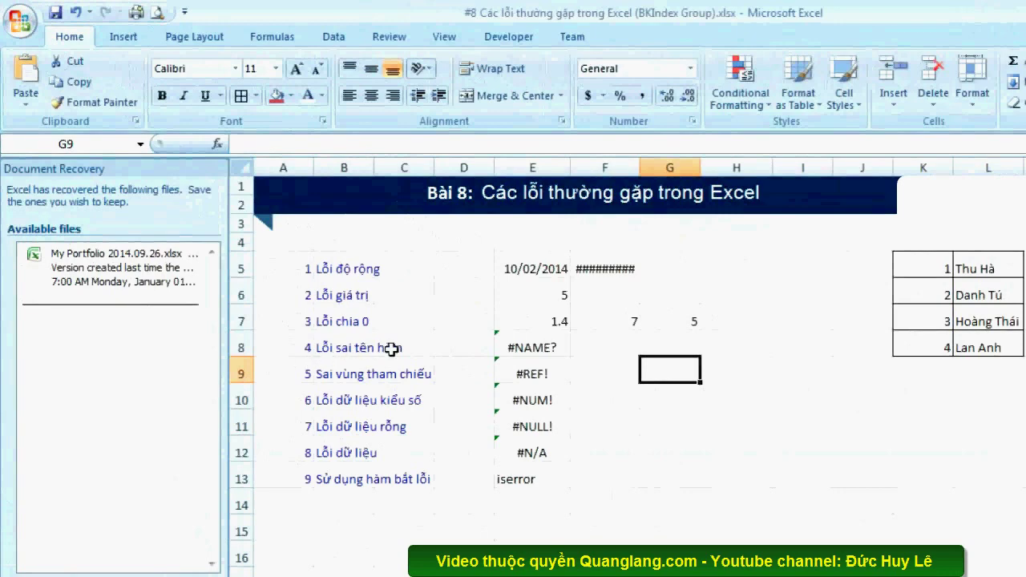
click(559, 352)
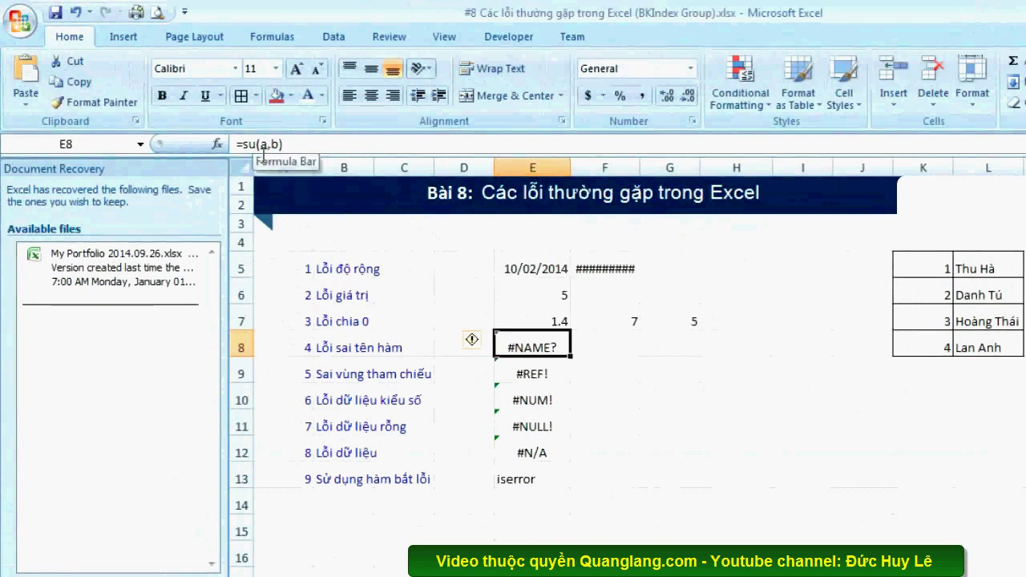
- Rewrite E8's =su(a,b) as =SUM(G8:H8) so it shows 0
click(257, 146)
text(m)
key(Return)
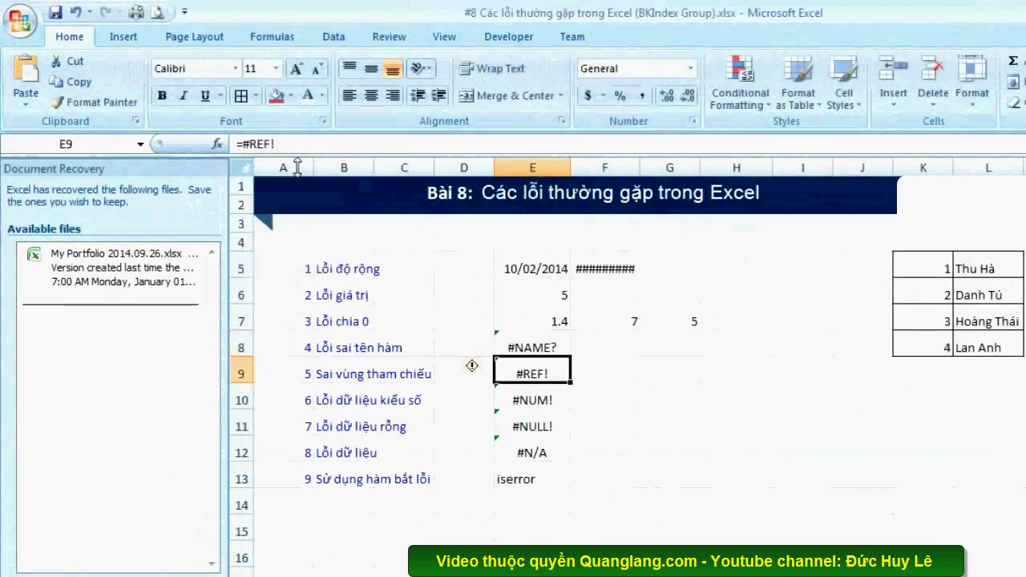
click(543, 353)
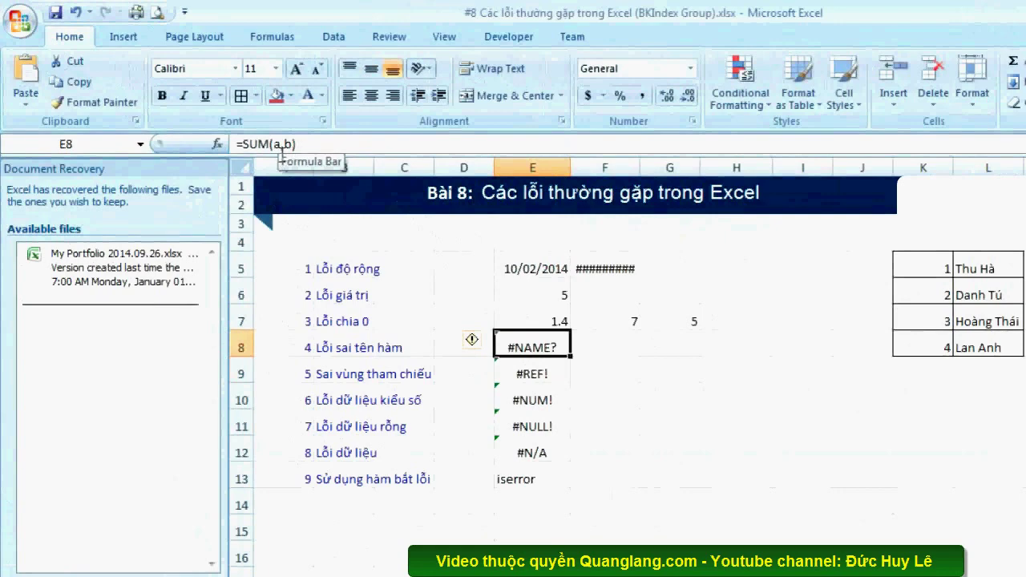
click(282, 146)
drag(274, 144, 295, 145)
key(Delete)
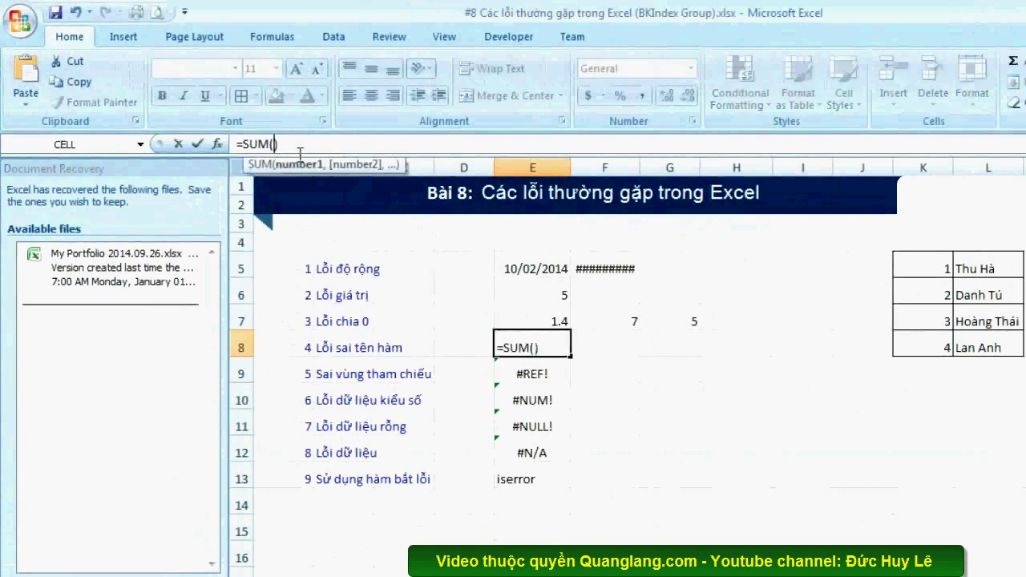
drag(665, 345, 739, 349)
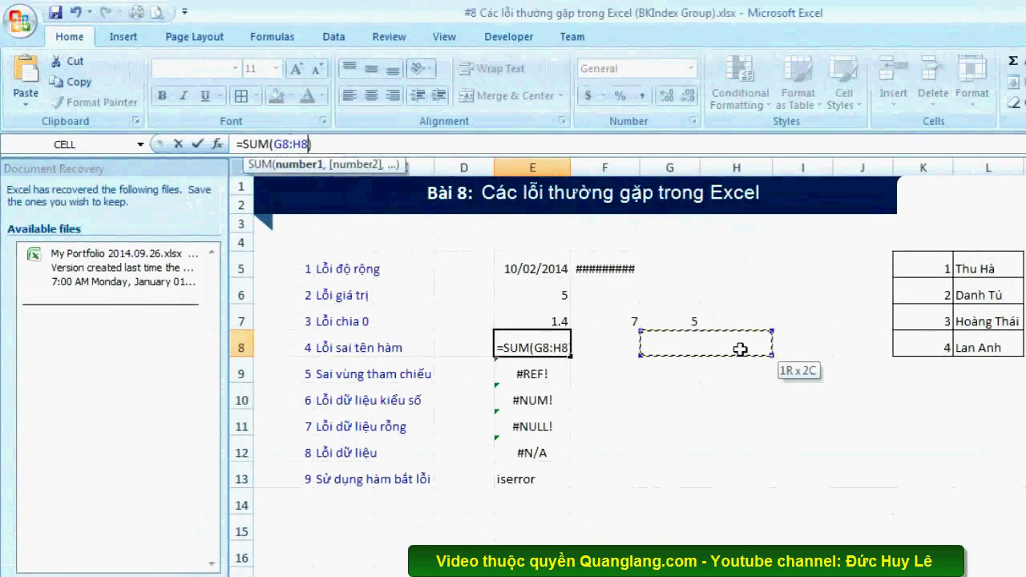
key(Return)
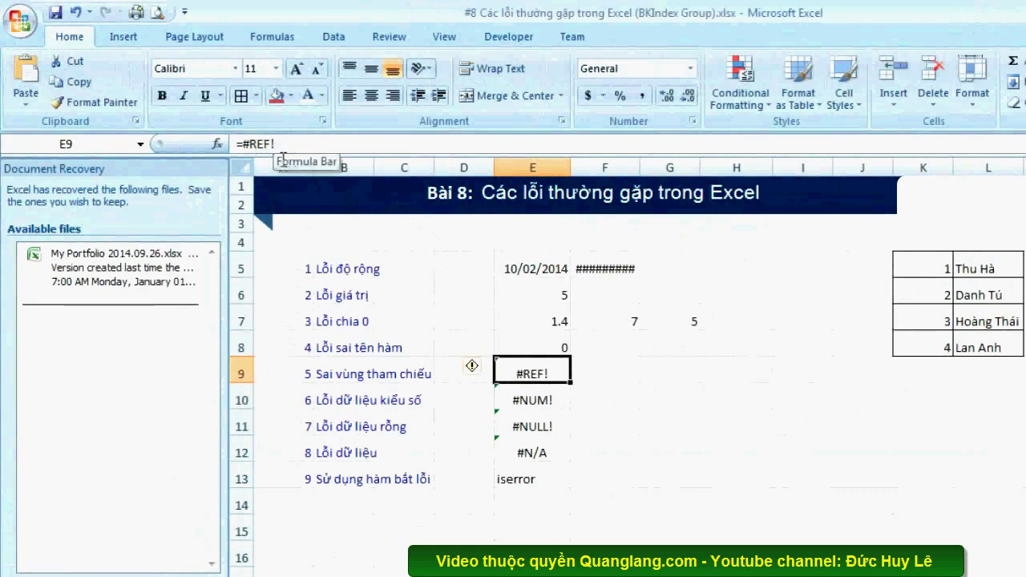
- Enter the formula =I10+I10 in H10
click(732, 399)
text(=)
click(796, 409)
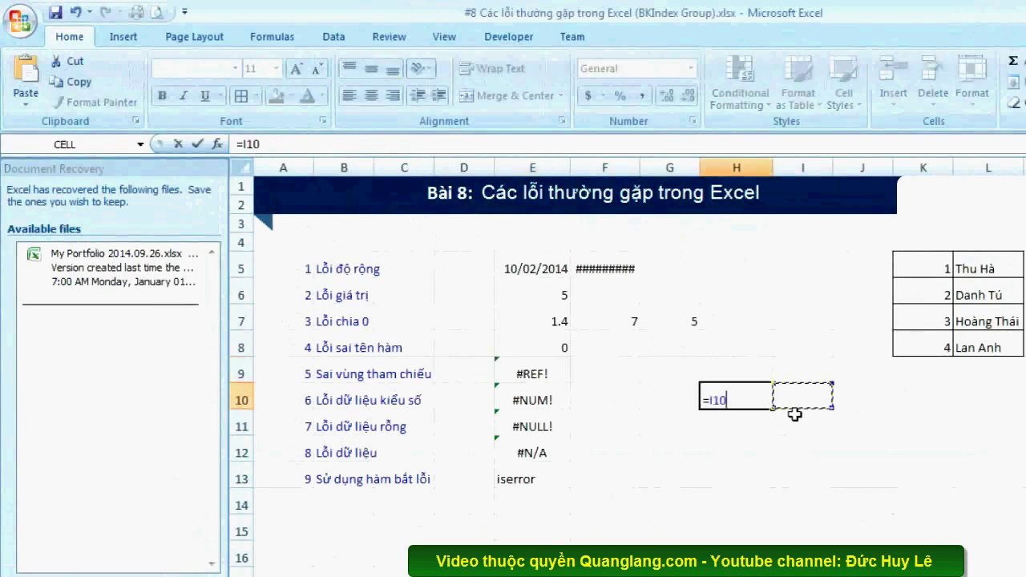
text(+)
click(796, 416)
key(Return)
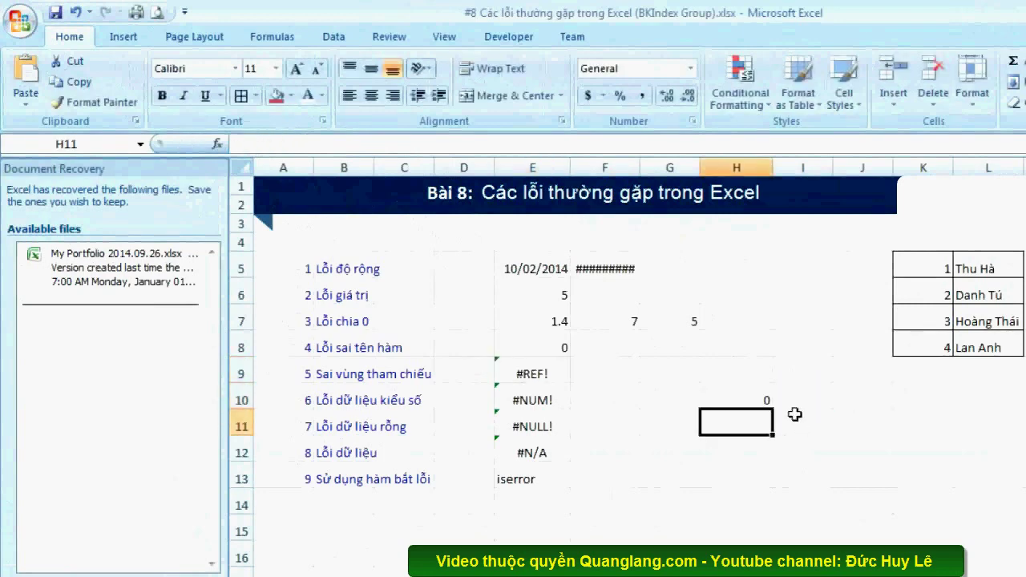
- Delete column J to turn H10 into #REF!, then undo the deletion
right_click(859, 167)
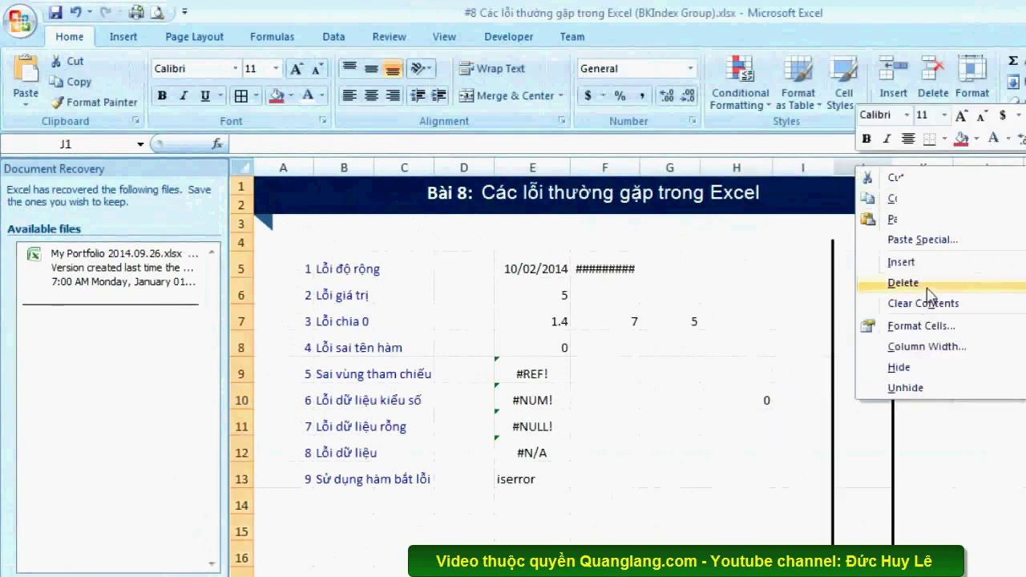
click(927, 286)
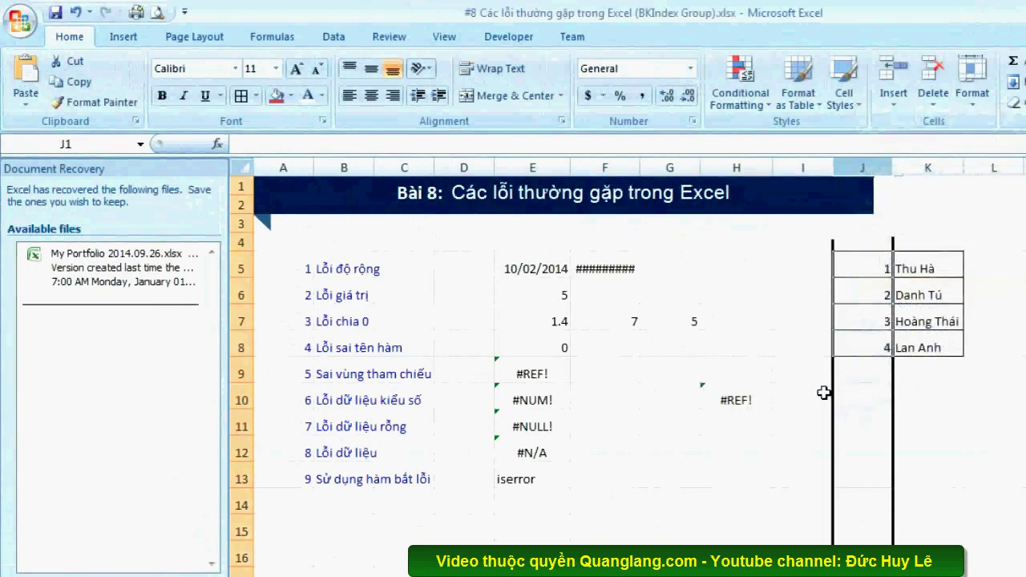
click(742, 401)
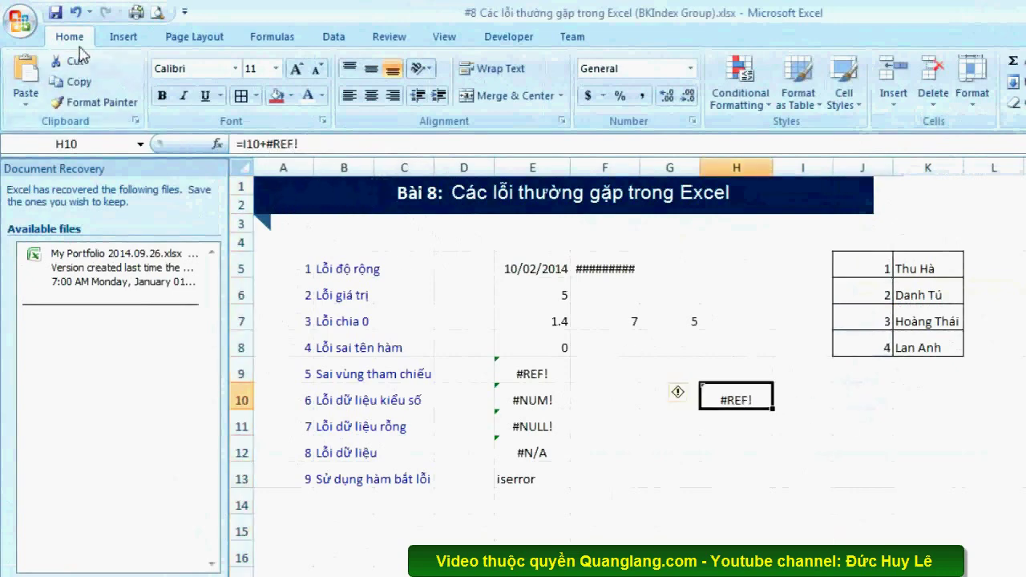
click(75, 12)
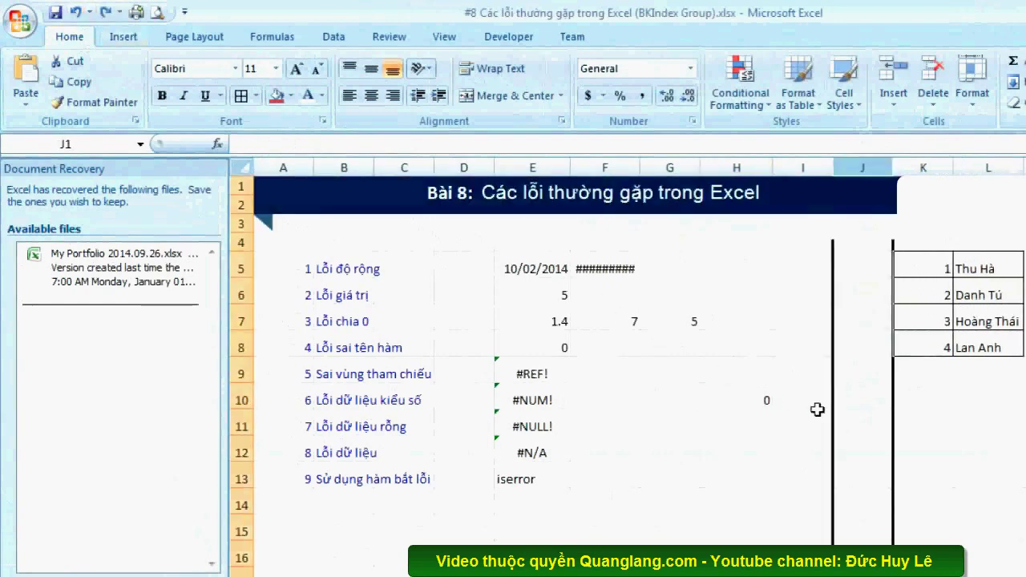
click(559, 408)
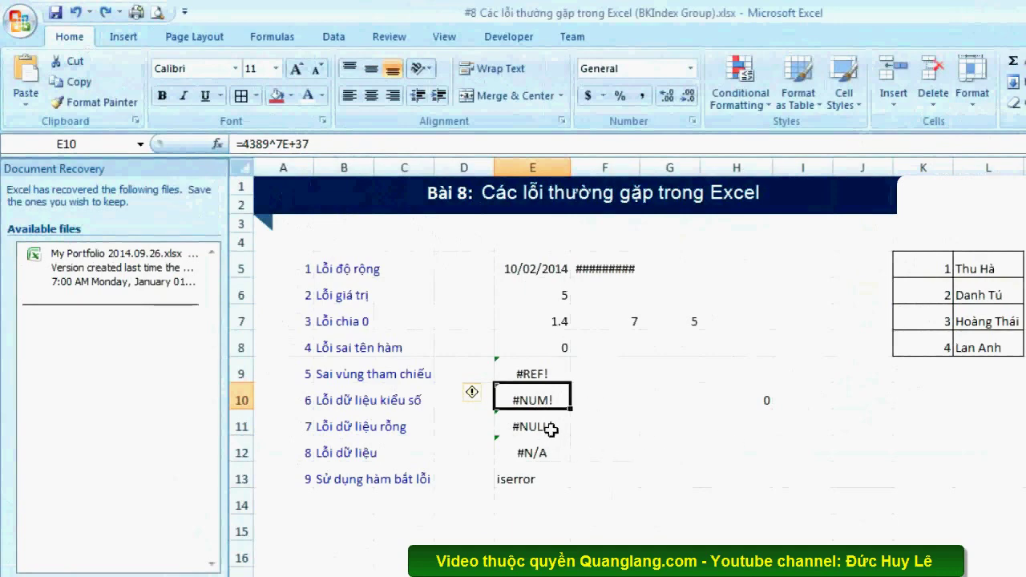
click(551, 430)
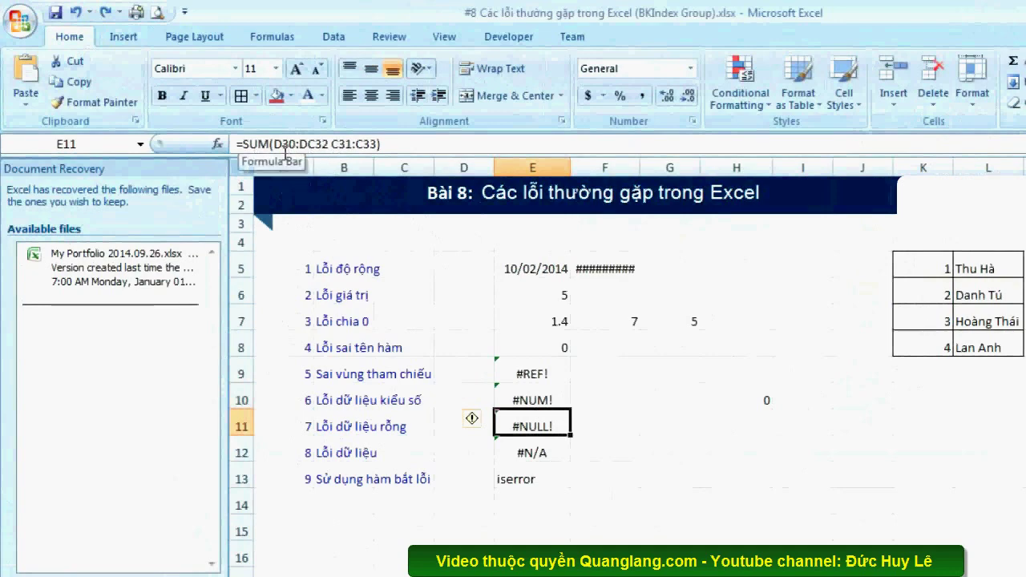
drag(273, 144, 391, 149)
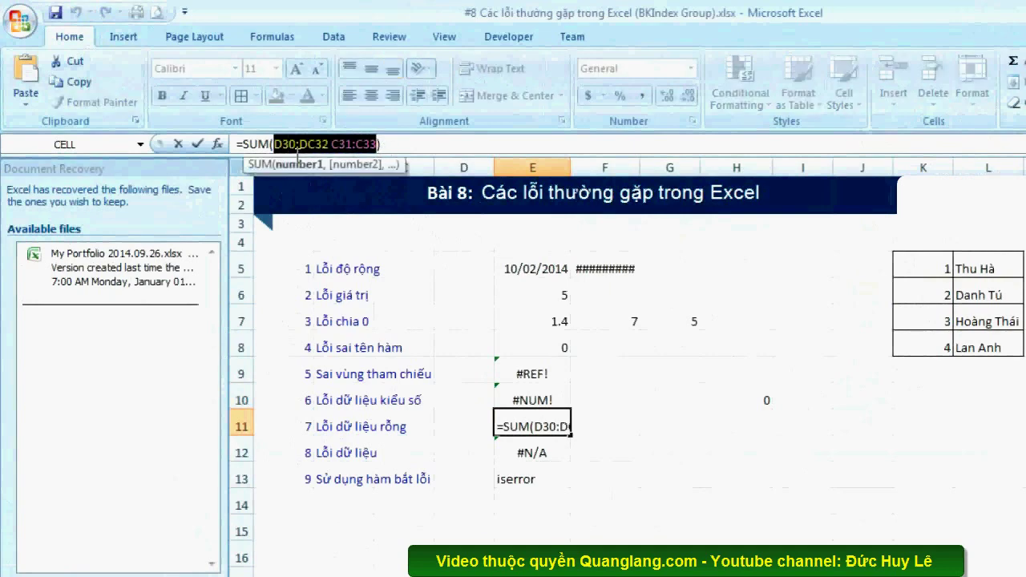
click(341, 157)
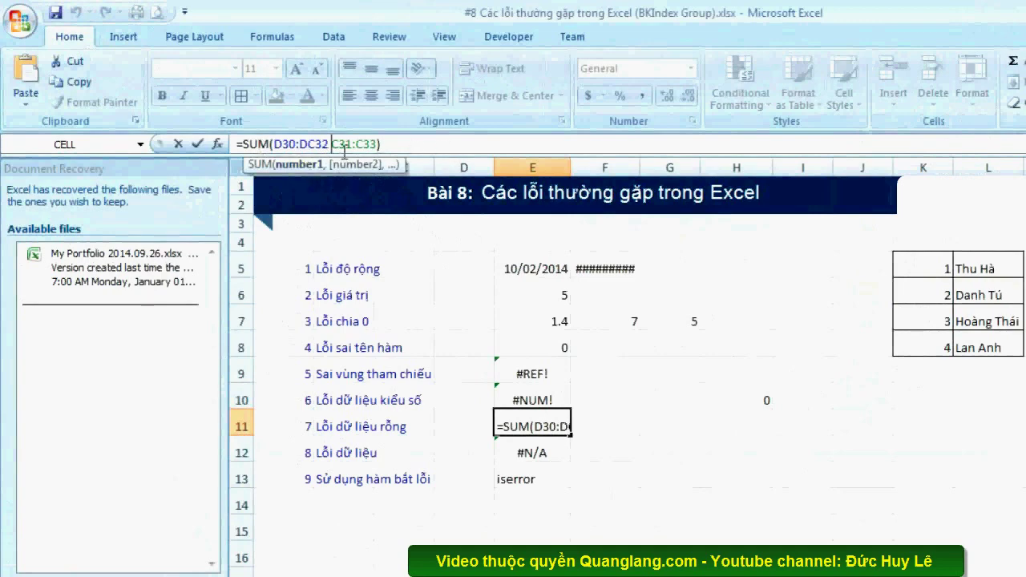
click(665, 455)
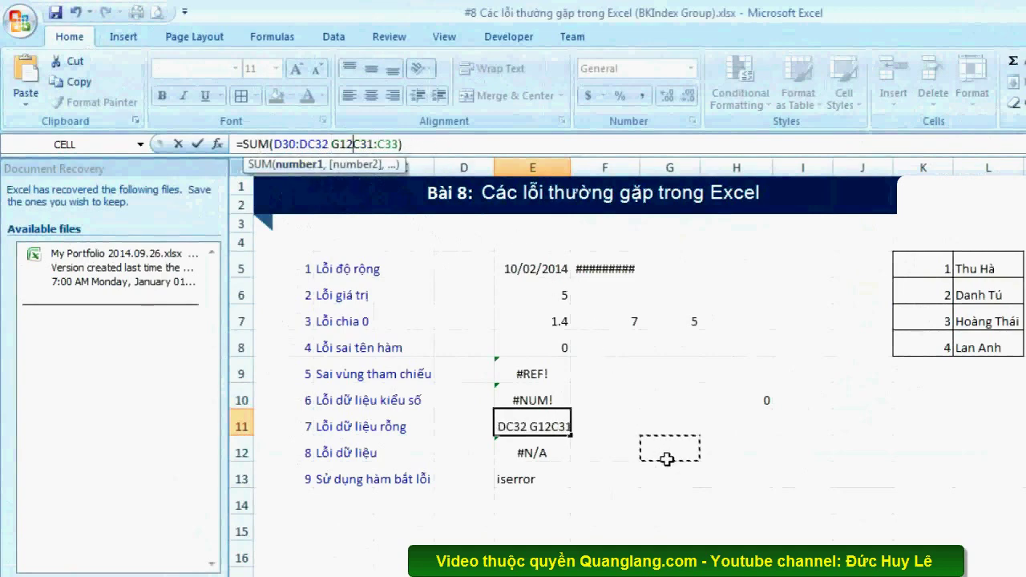
key(Escape)
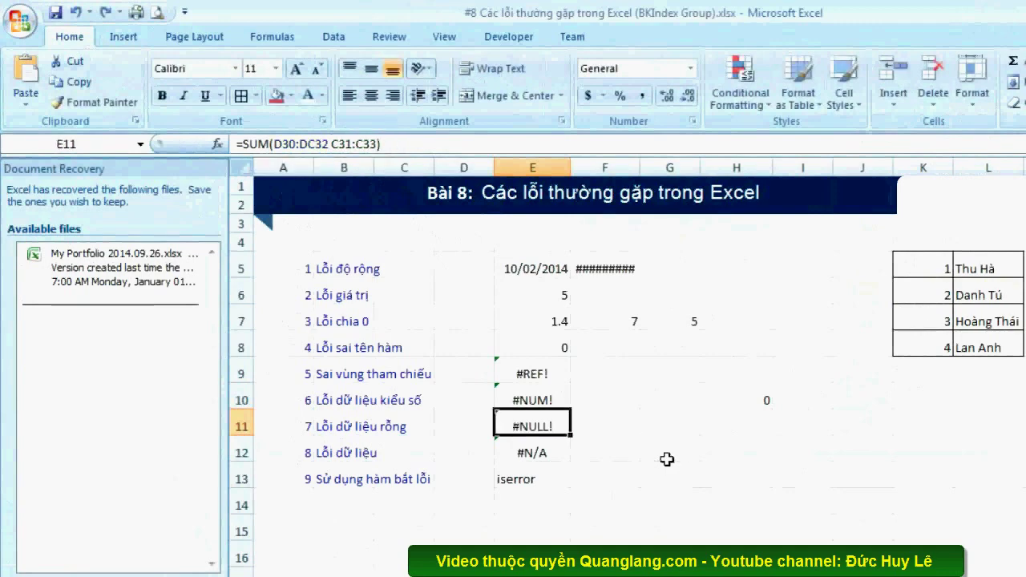
click(551, 455)
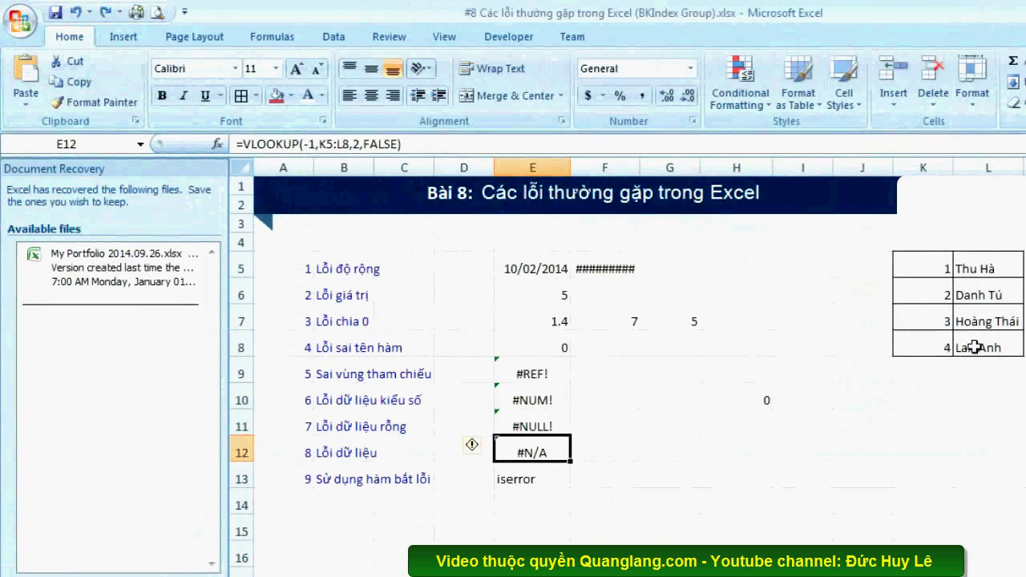
- Edit the lookup value in E12's VLOOKUP formula, which still returns #N/A
click(310, 145)
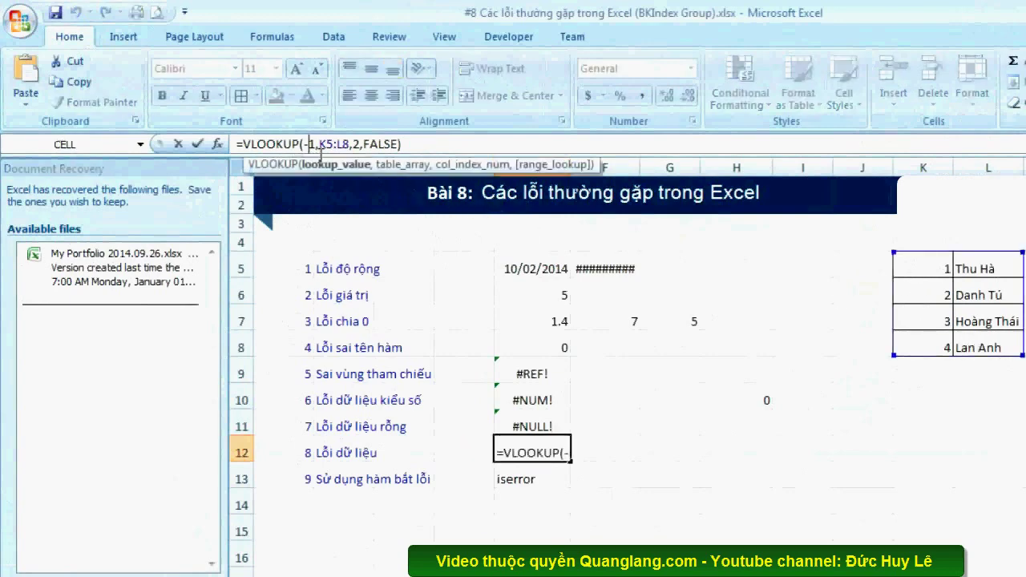
key(BackSpace)
key(Return)
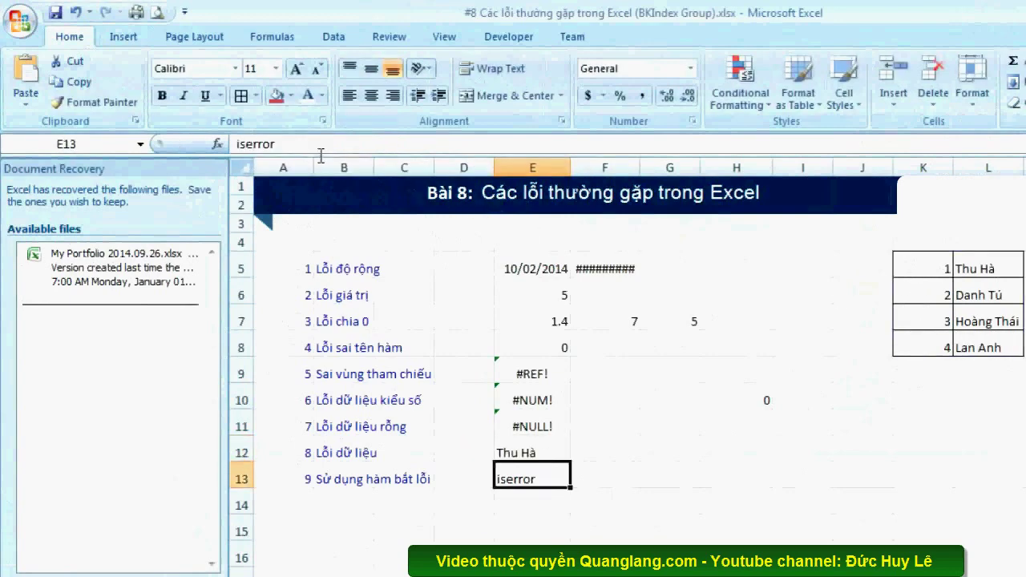
click(542, 455)
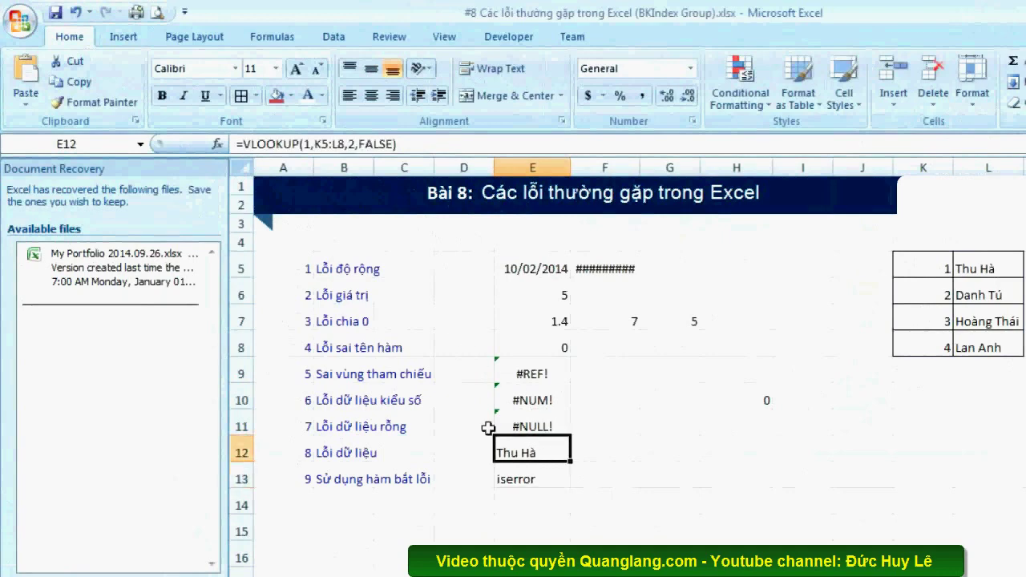
click(308, 146)
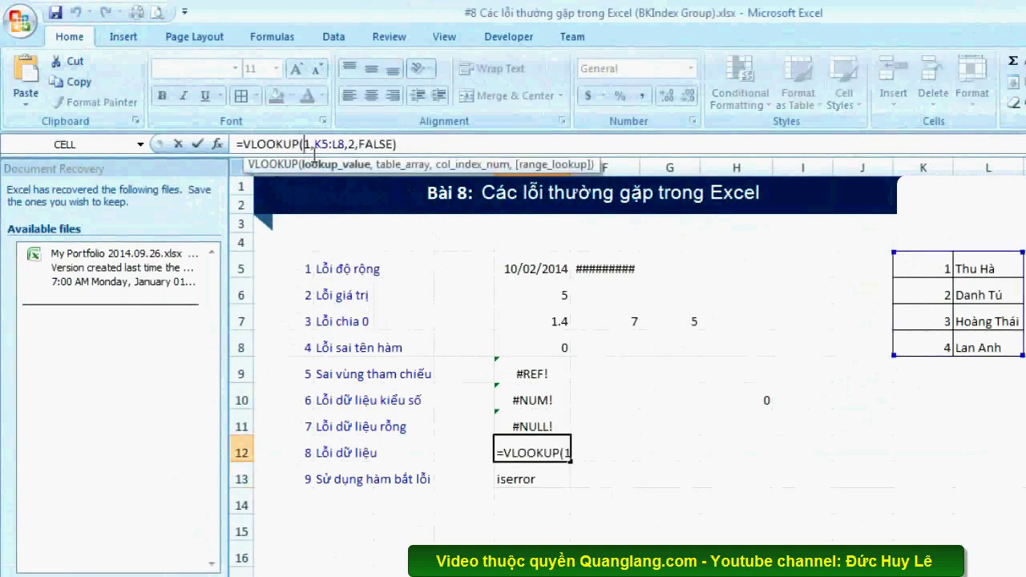
text(5)
key(Return)
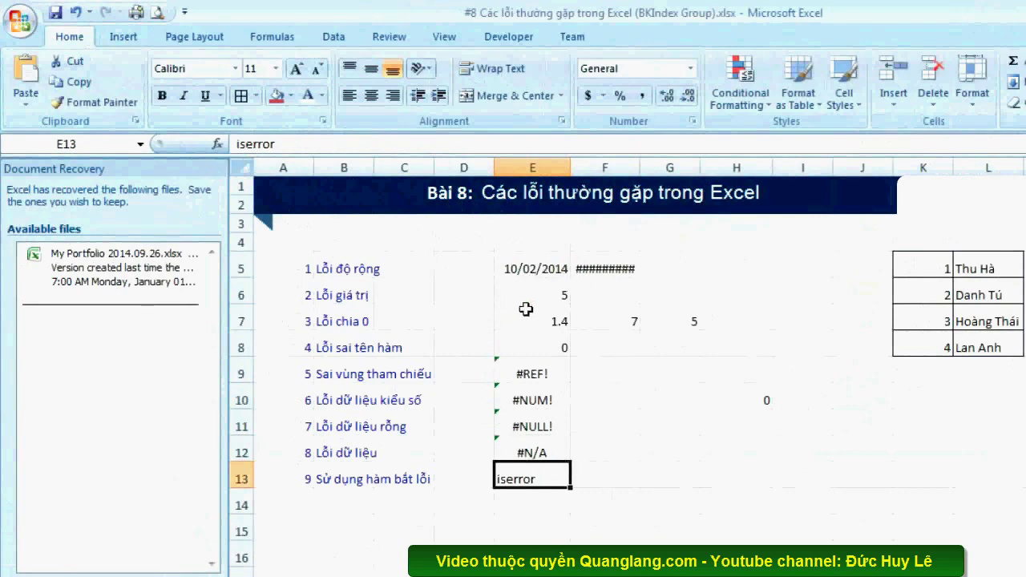
- Clear the divisor 5 from G7 so E7 shows #DIV/0! again
click(672, 325)
key(Delete)
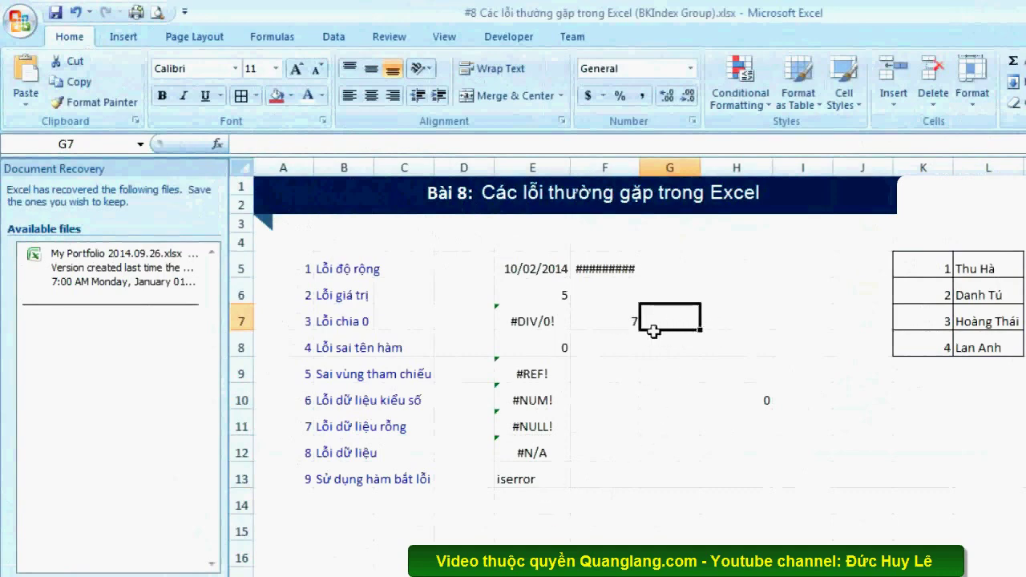
click(539, 485)
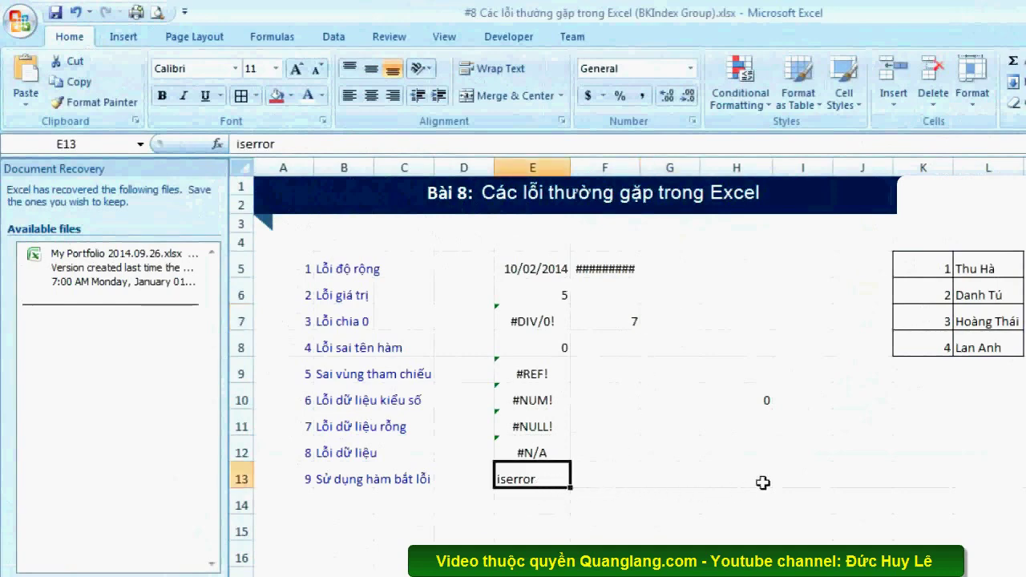
click(565, 321)
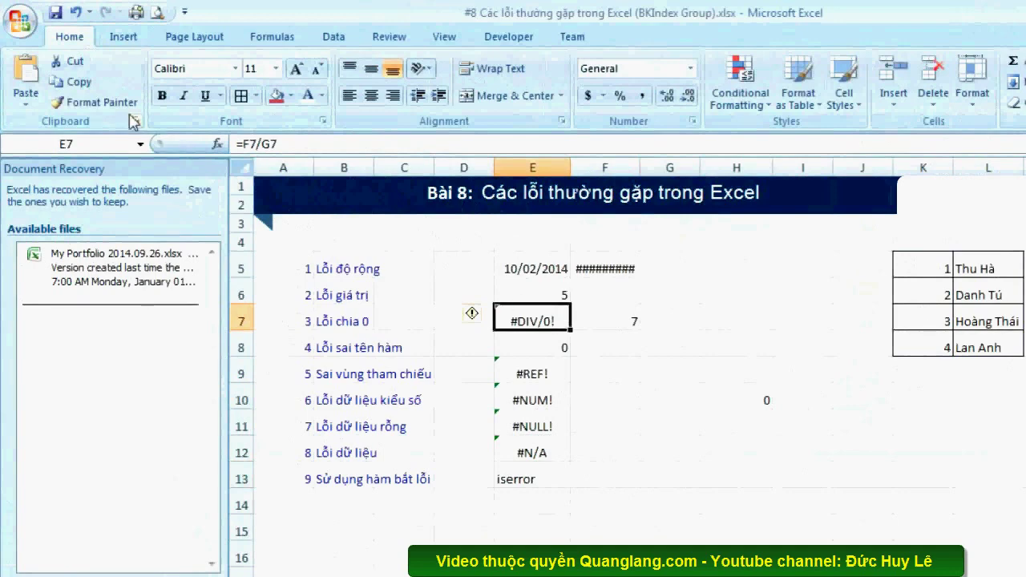
- Change E7 to =ISERROR(F7/G7) so it shows TRUE
click(249, 144)
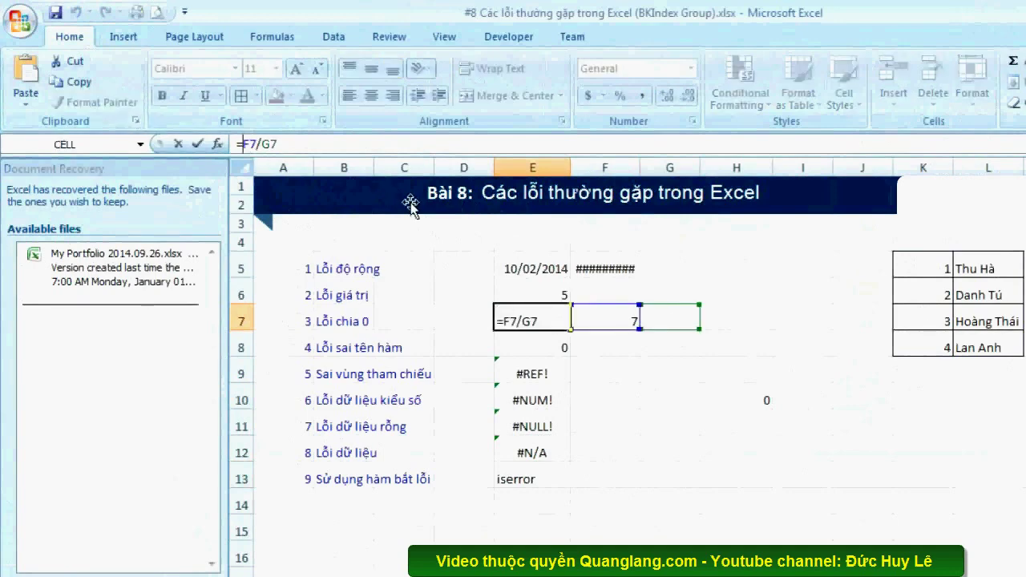
text(is)
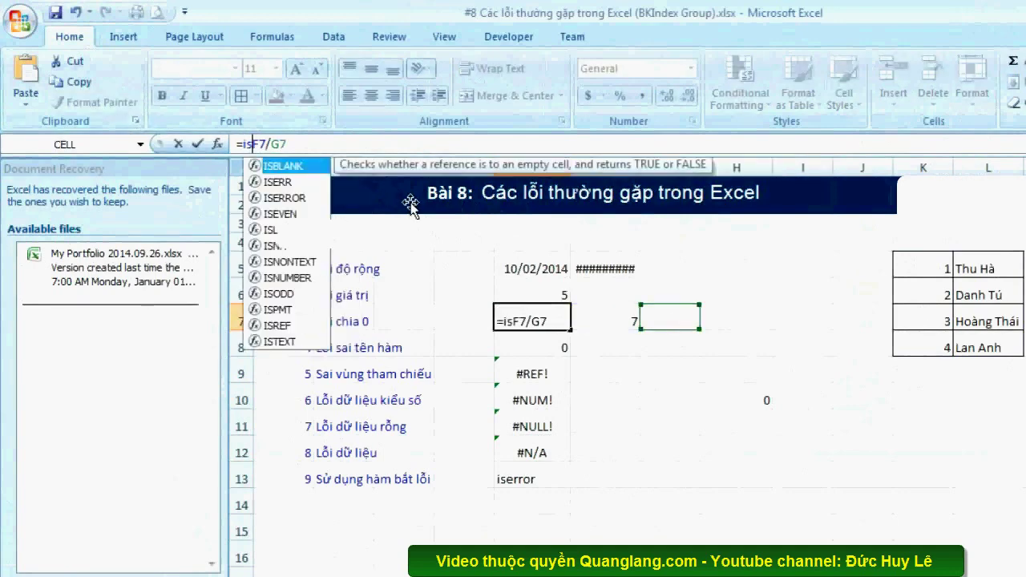
text(err)
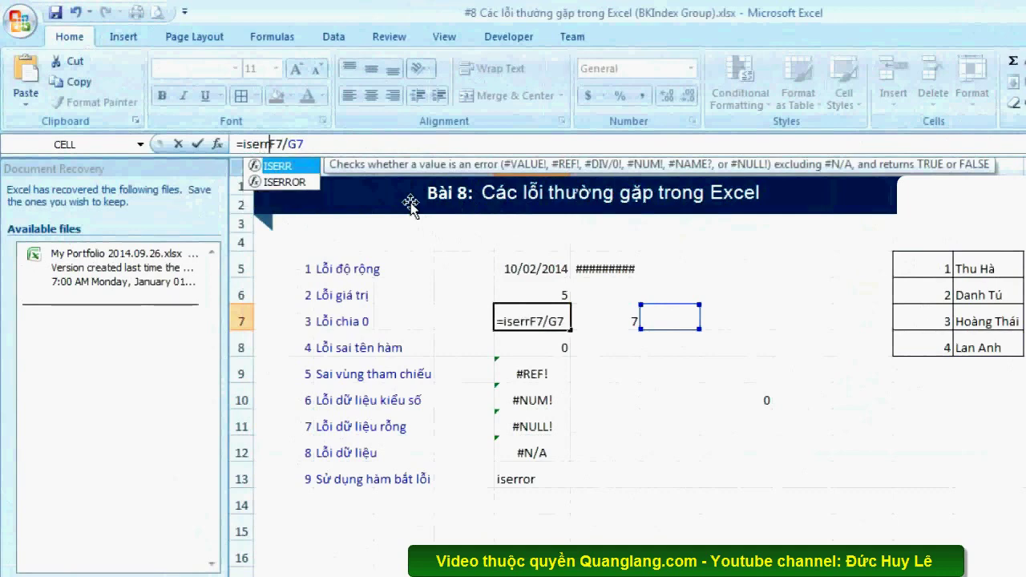
text(o)
key(Tab)
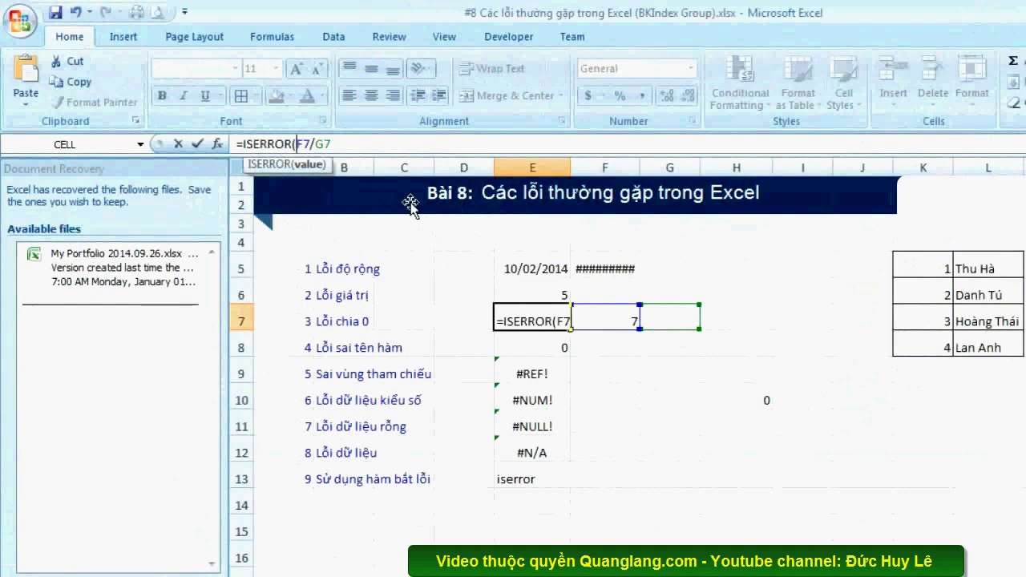
key(End)
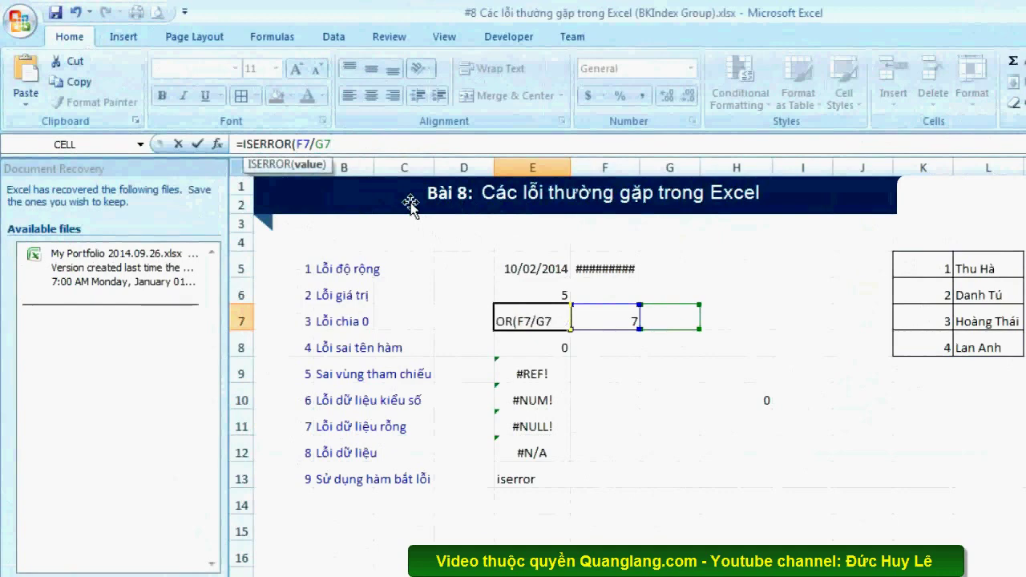
key(Return)
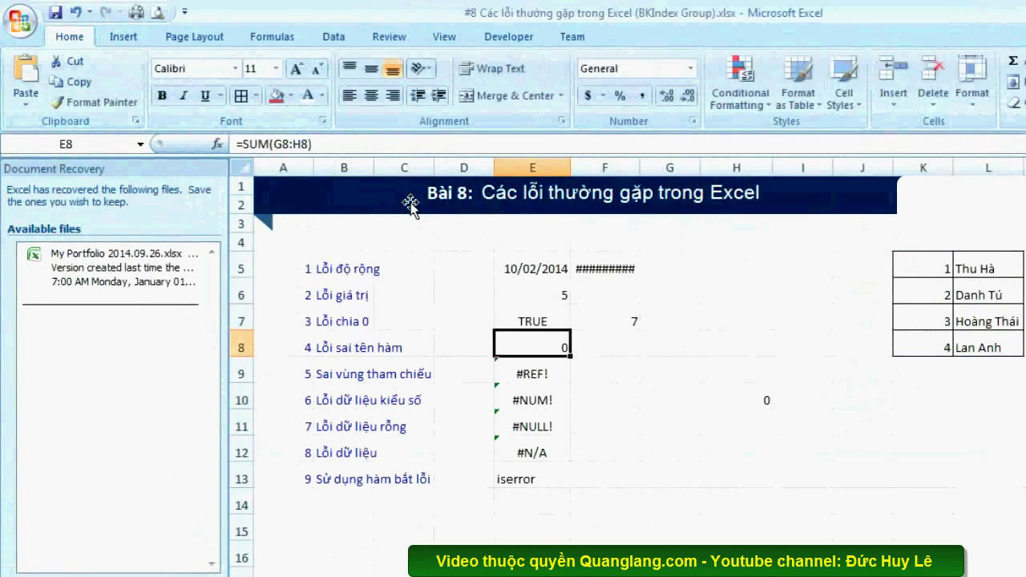
- Reopen E7's formula and start retyping it as an IFERROR formula
key(Up)
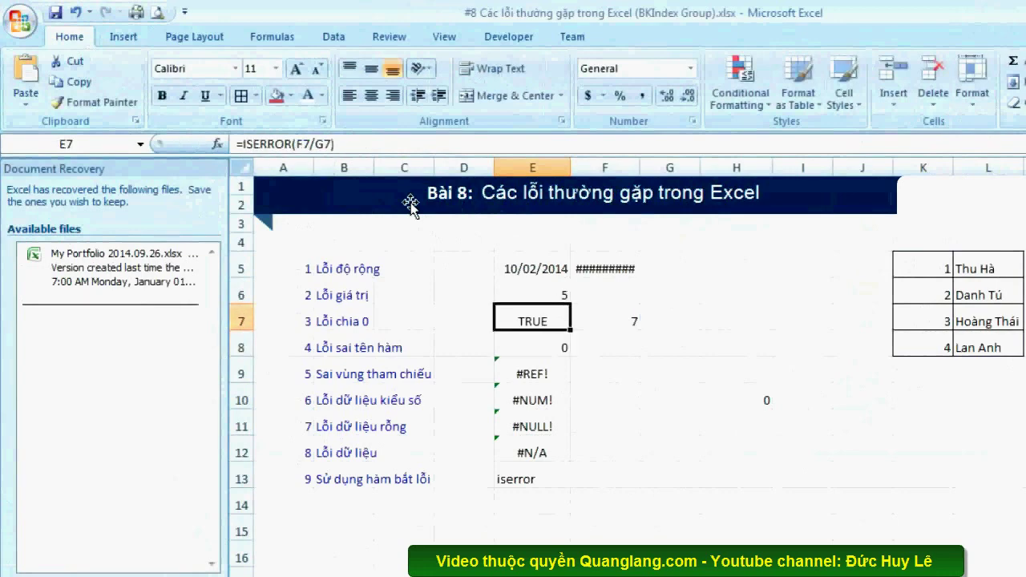
key(F2)
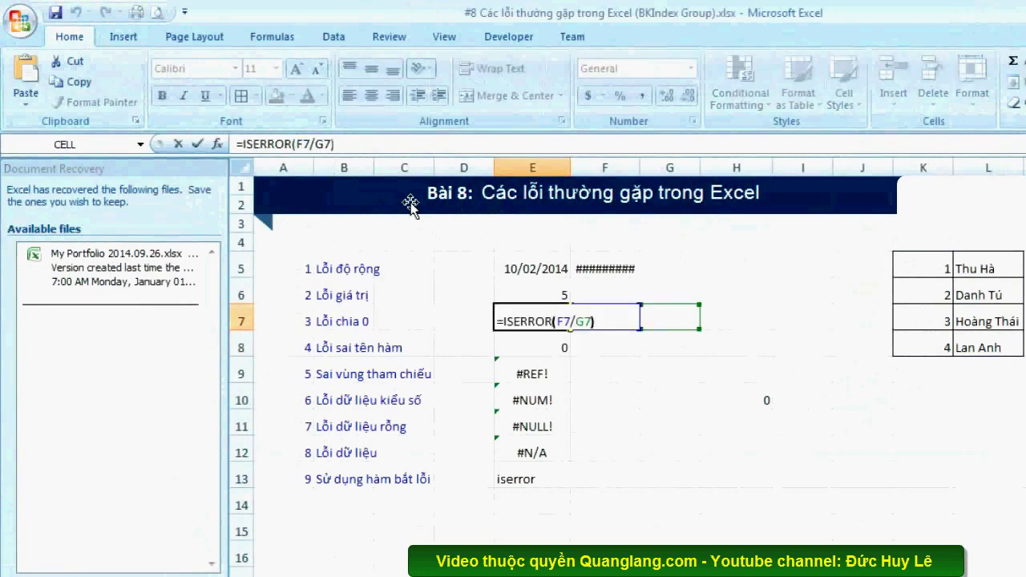
key(Left)
key(Home)
key(Right)
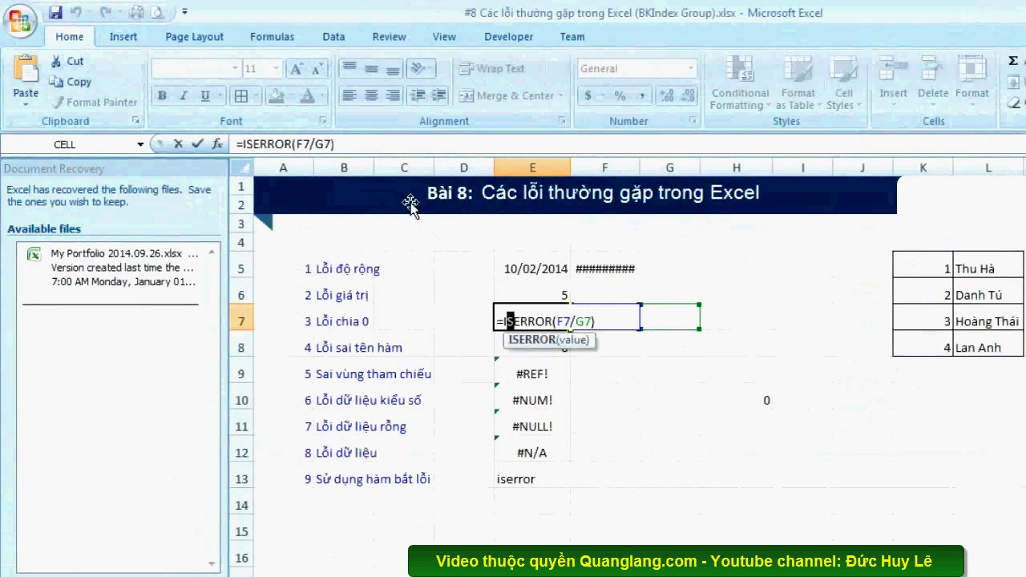
key(shift+End)
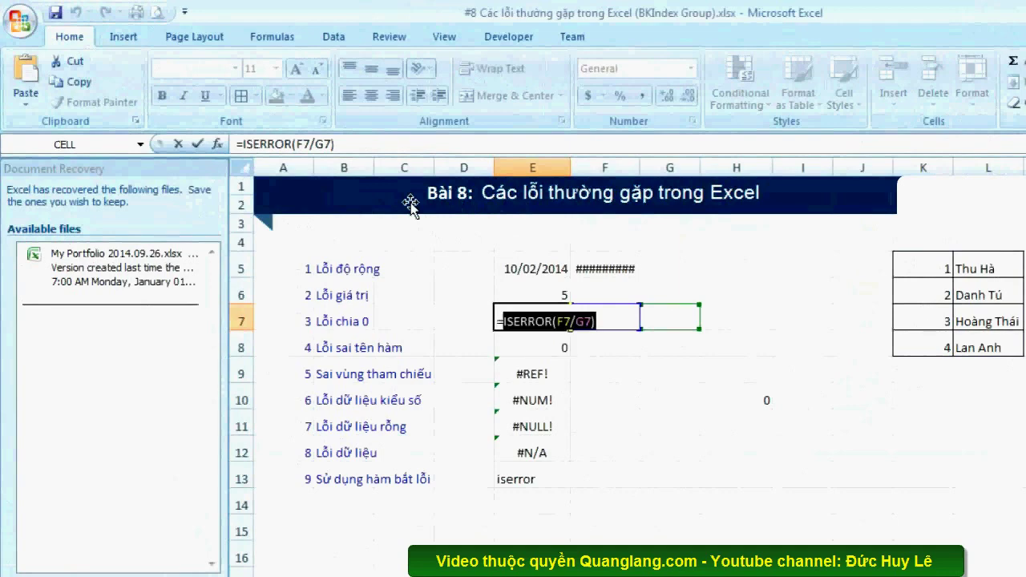
text(i)
key(Escape)
- Make E7 =IFERROR(F7/G7,"Không chia được") to show a message instead of #DIV/0!
text(fe)
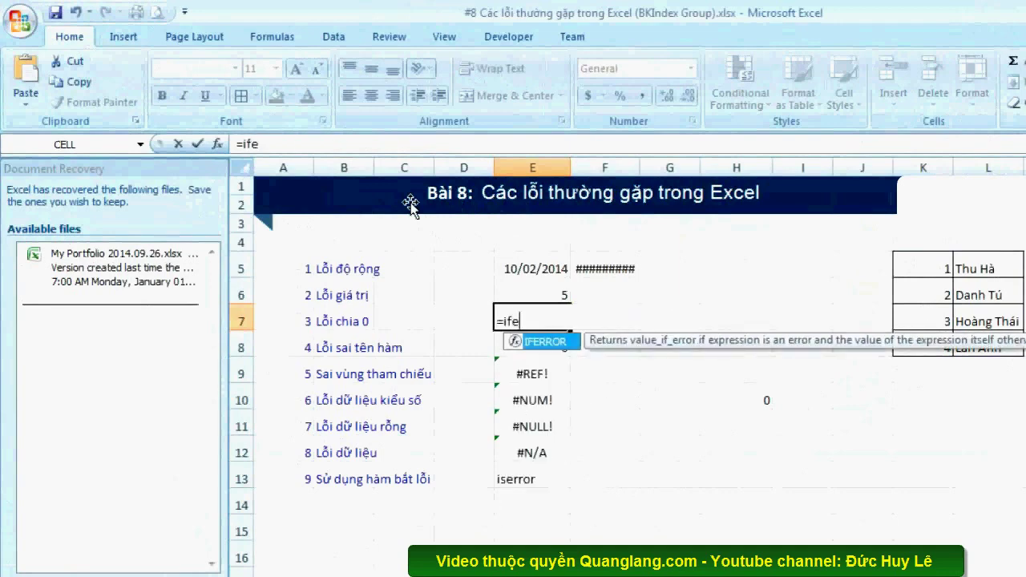
key(Tab)
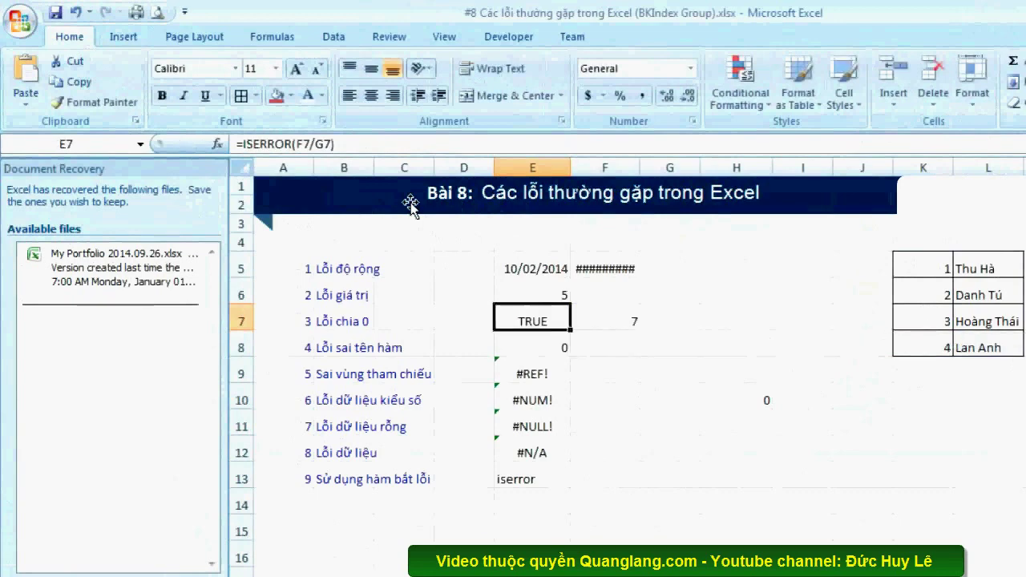
double_click(268, 145)
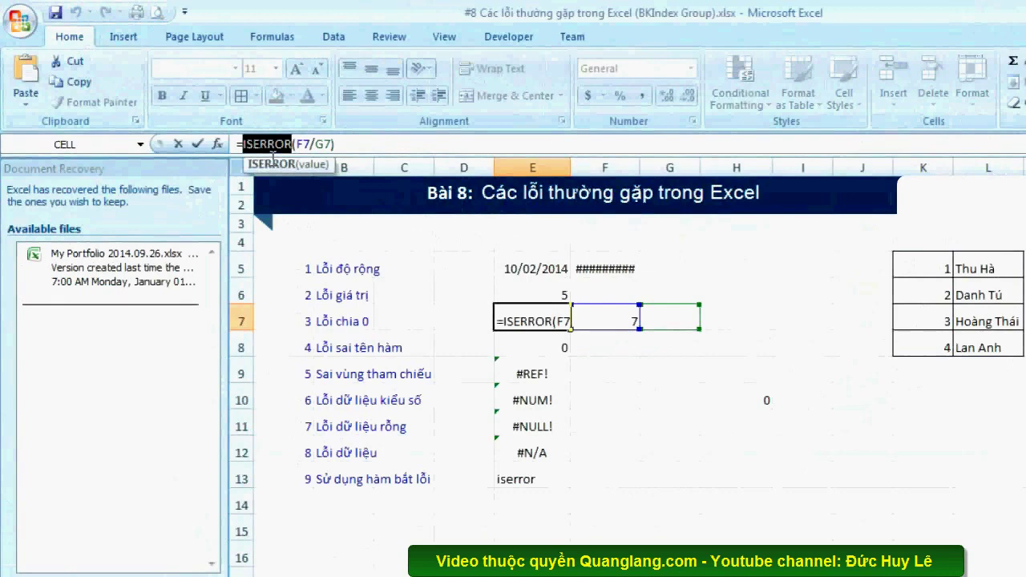
text(if)
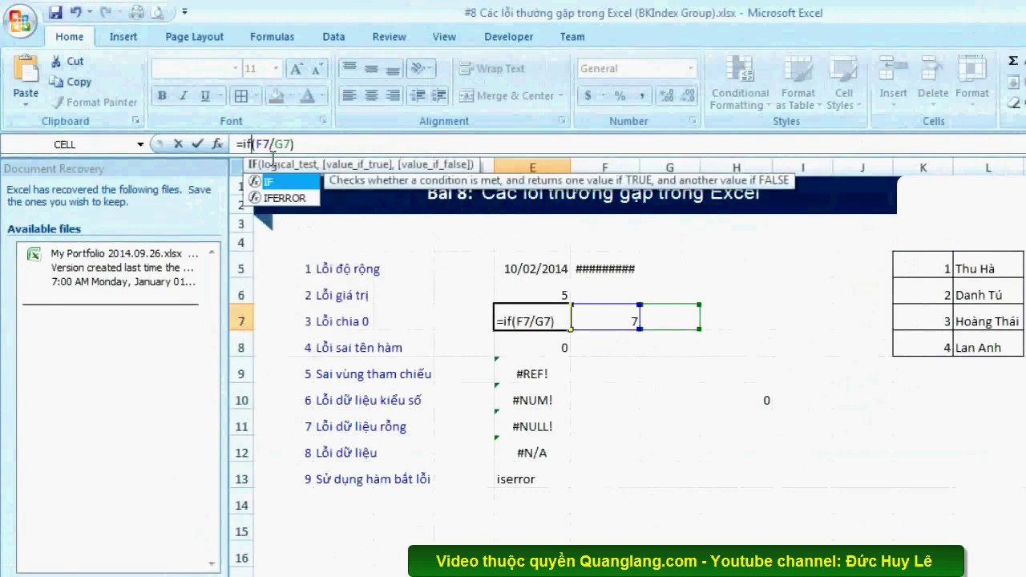
key(Down)
key(Tab)
key(Right)
key(Right)
key(Right)
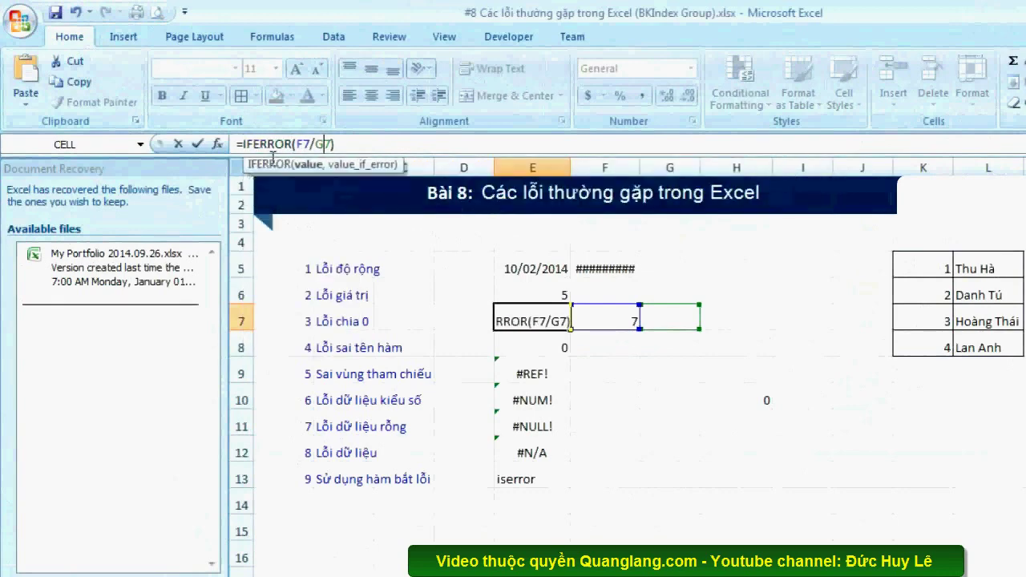
text(,)
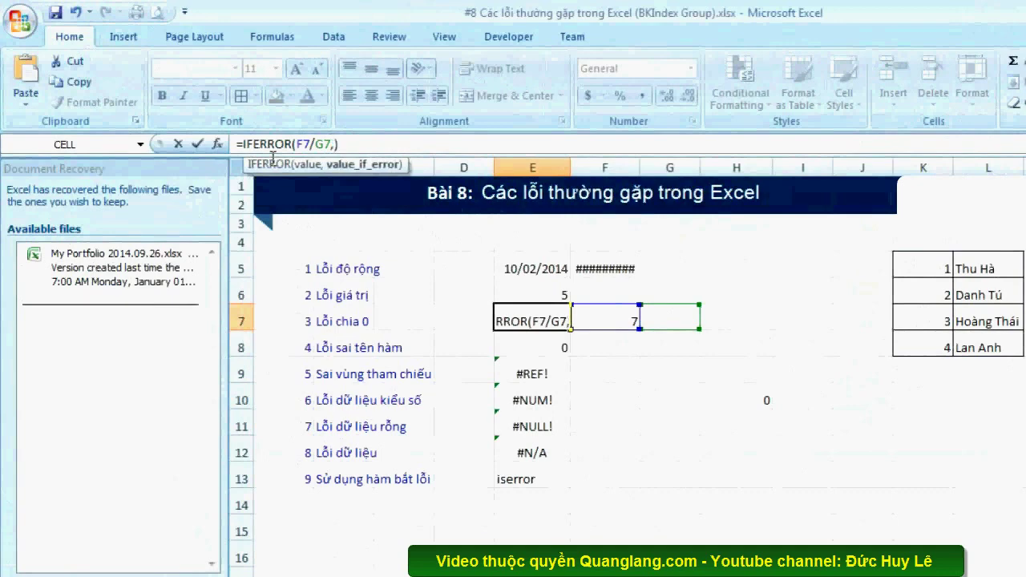
text(")
text(Kho)
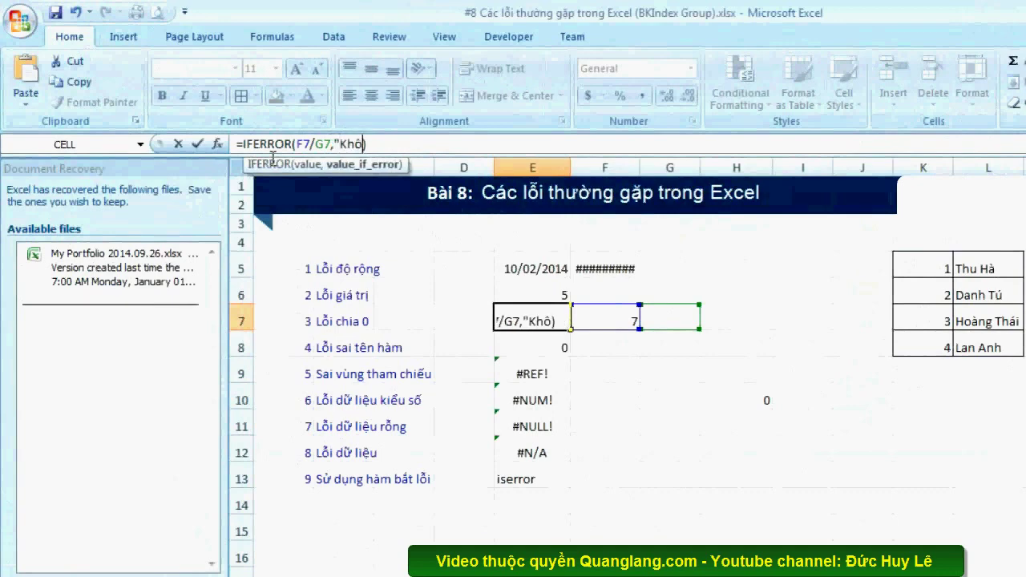
text(ng chia được)
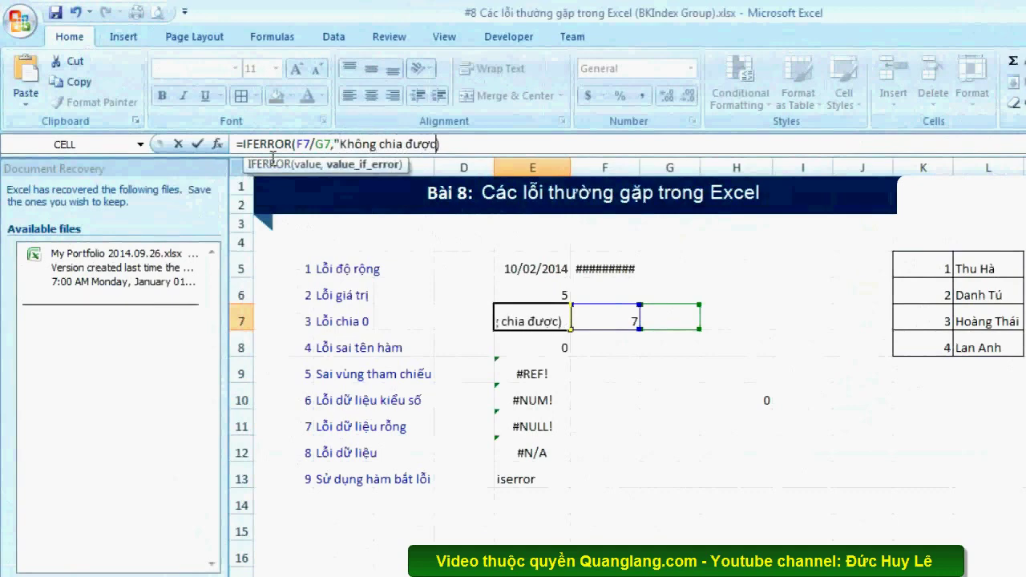
text("))
key(Return)
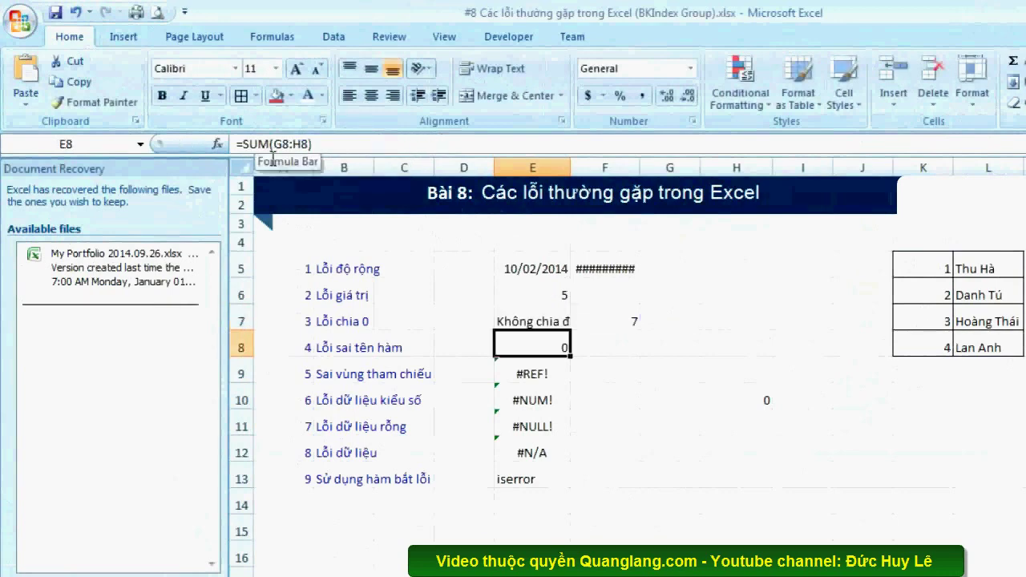
- Empty the IFERROR fallback text to "" so E7 appears blank
key(Up)
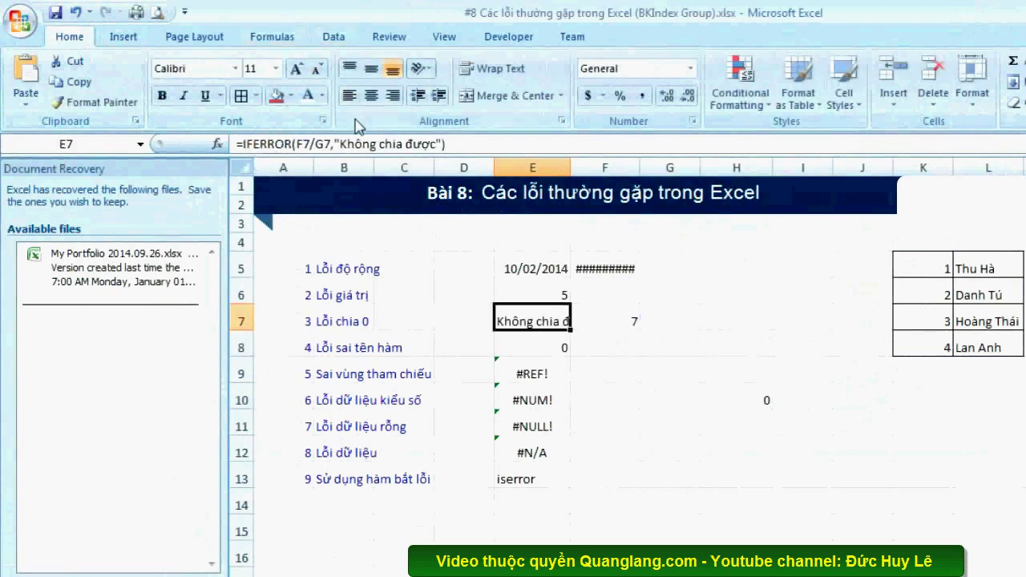
drag(341, 146, 440, 149)
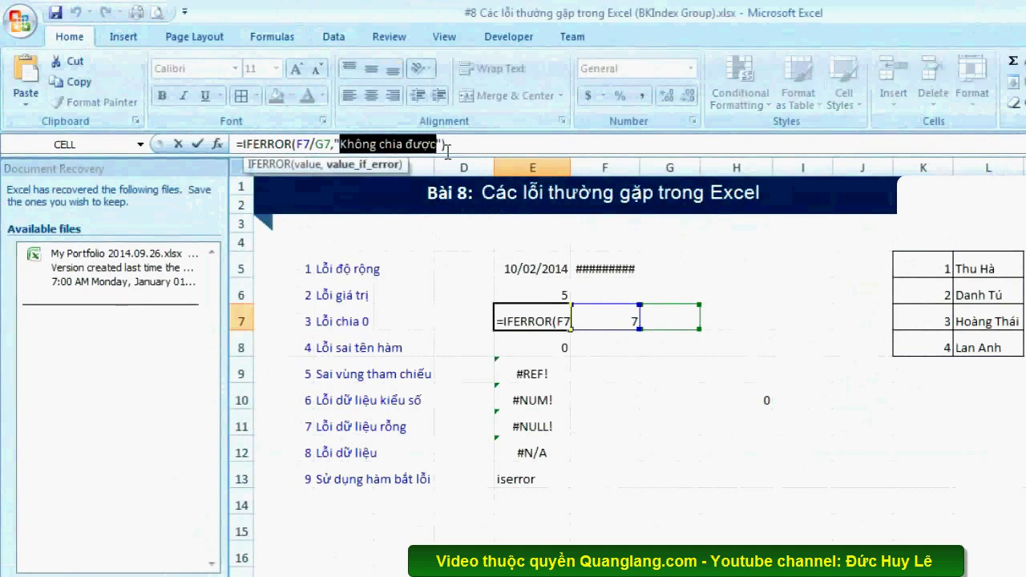
key(BackSpace)
key(Return)
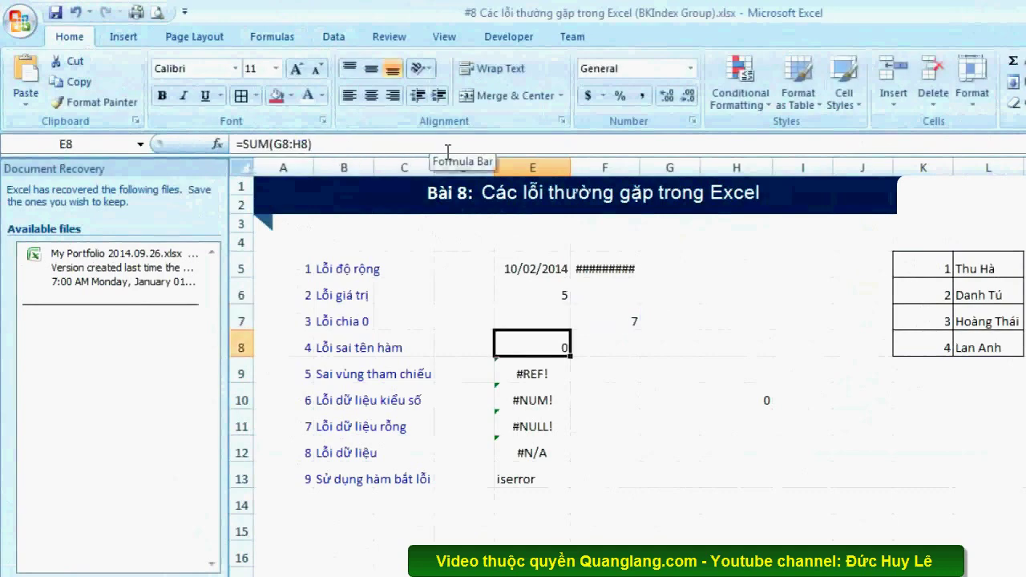
click(562, 323)
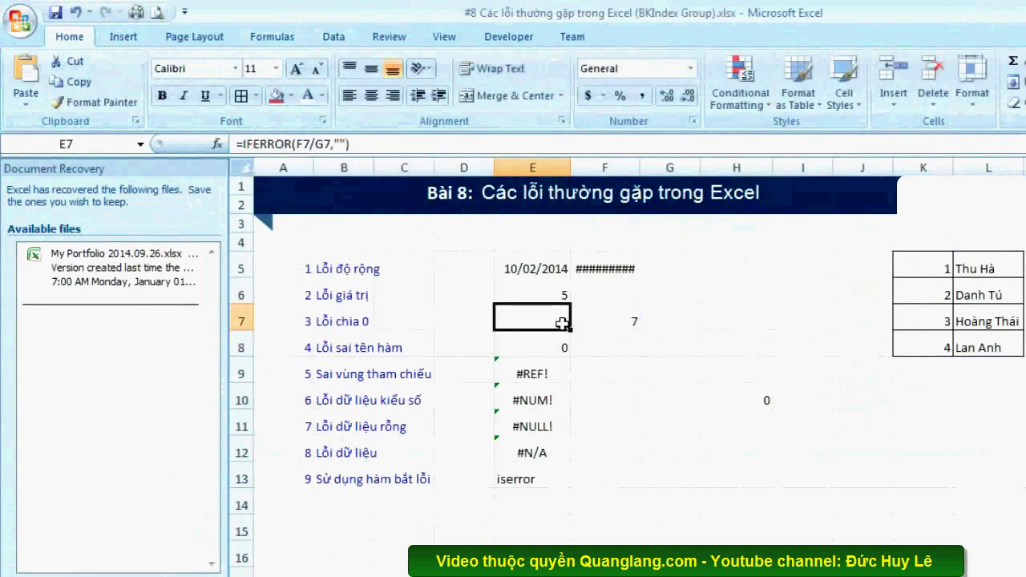
click(560, 503)
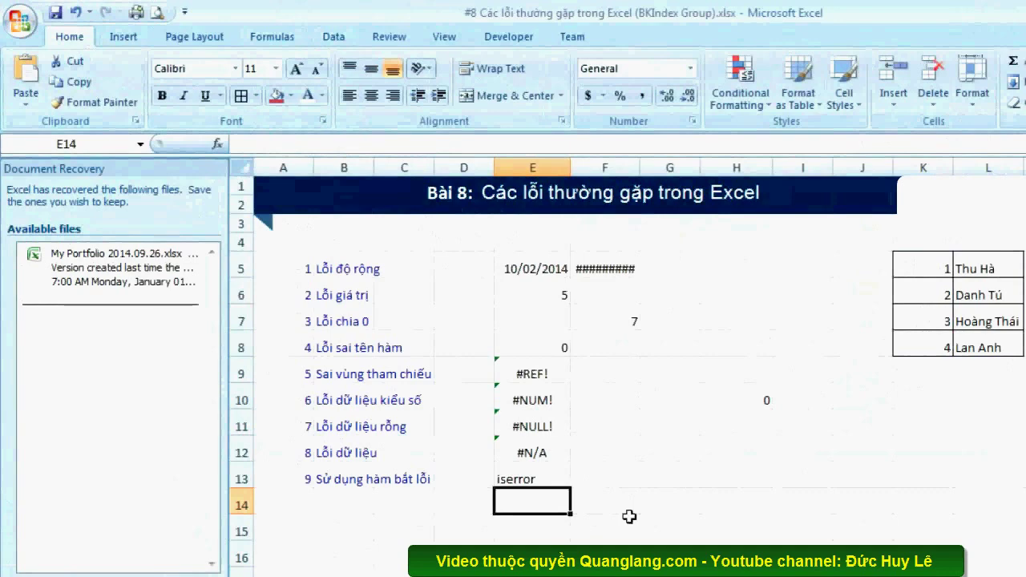
text(=is)
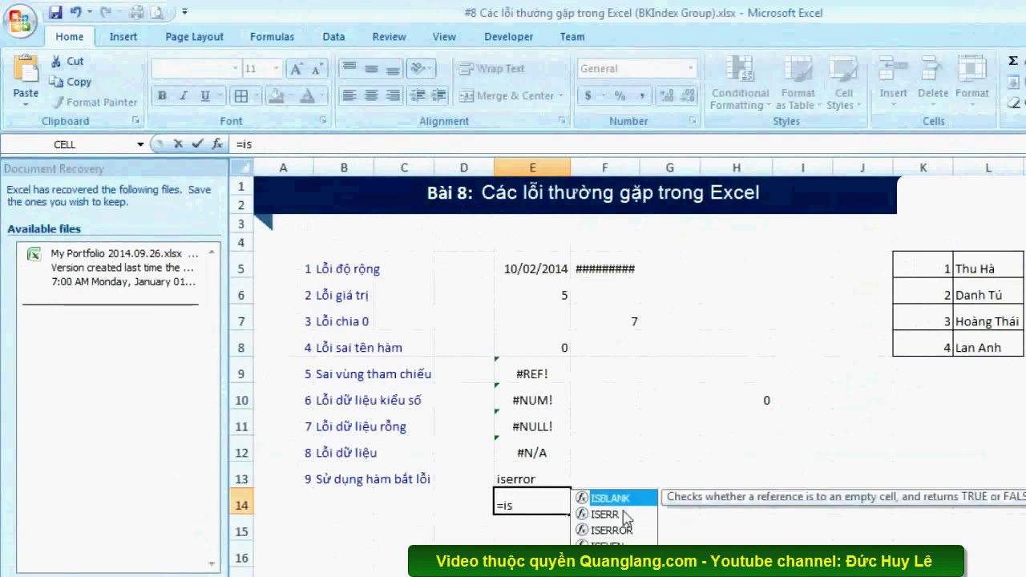
key(Down)
key(Down)
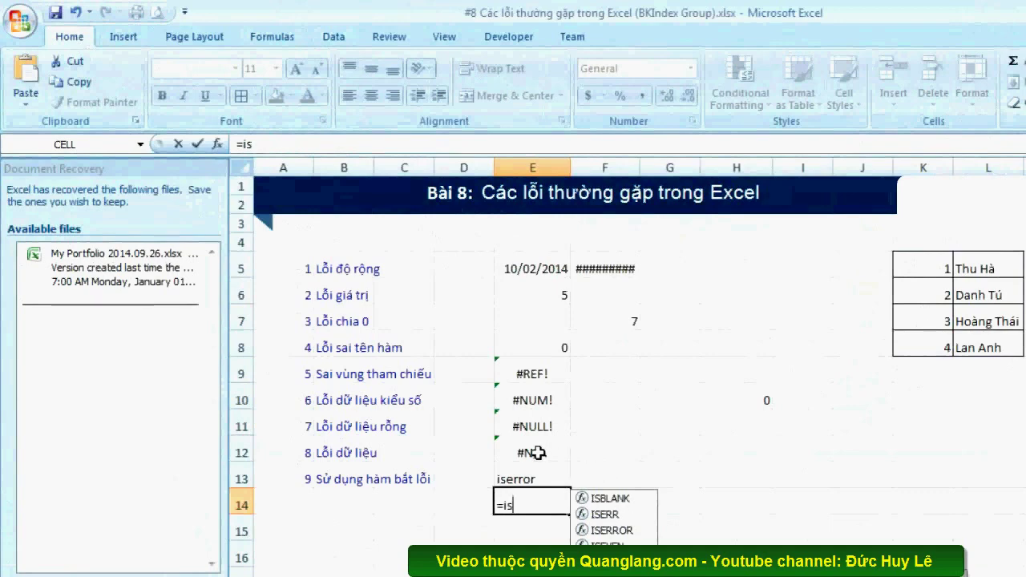
key(Escape)
key(Escape)
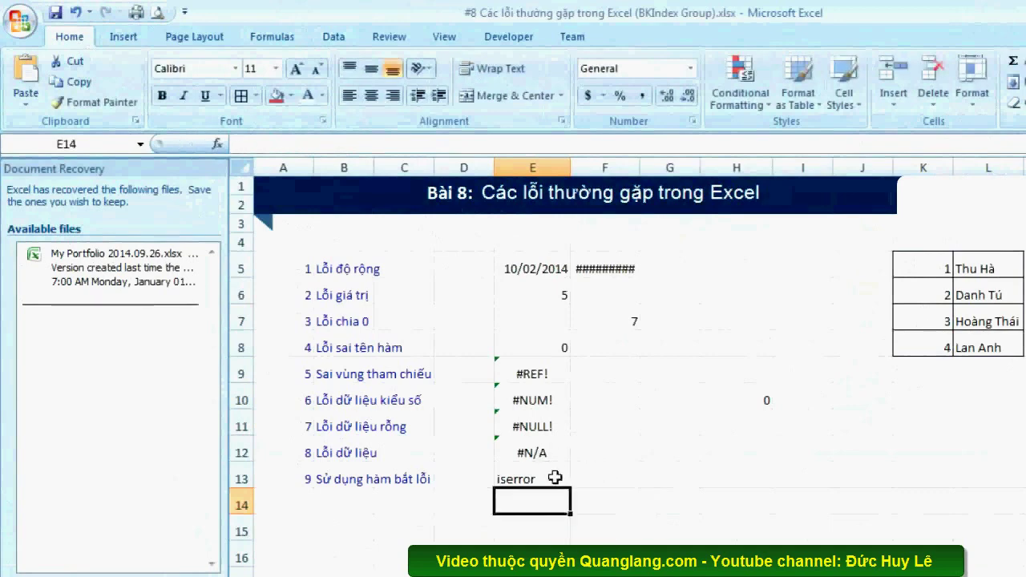
- Go to the TỔNG KẾT worksheet with Ctrl+Page Down
key(ctrl+Page_Down)
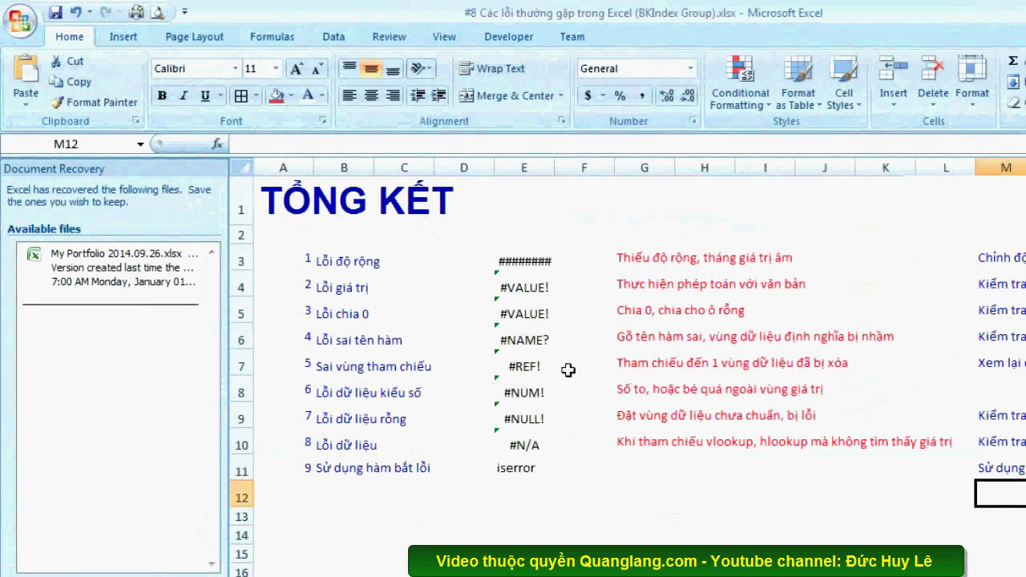
- Change E5's divisor from G5 to the empty L5 so it shows #DIV/0!
click(539, 324)
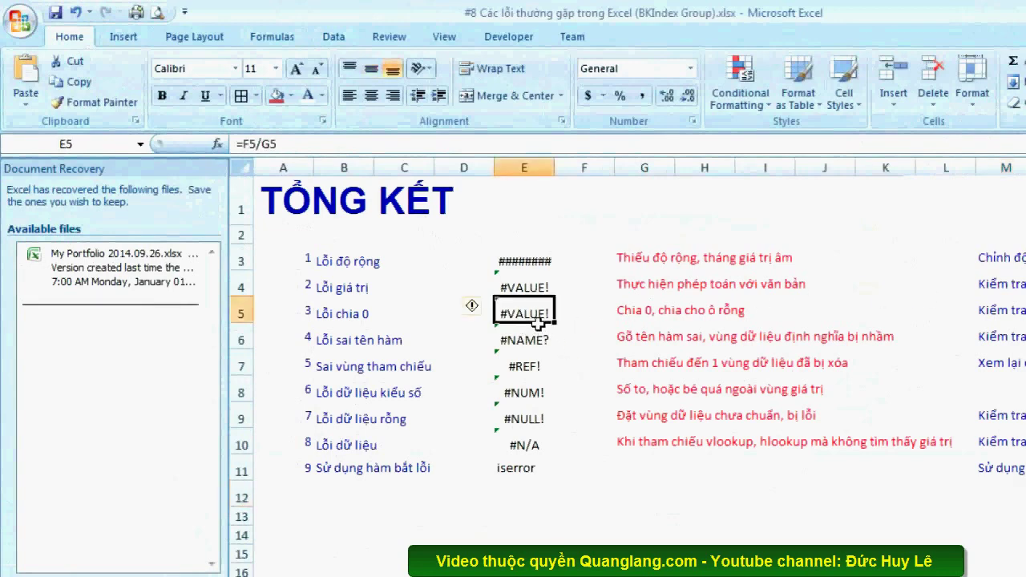
double_click(538, 323)
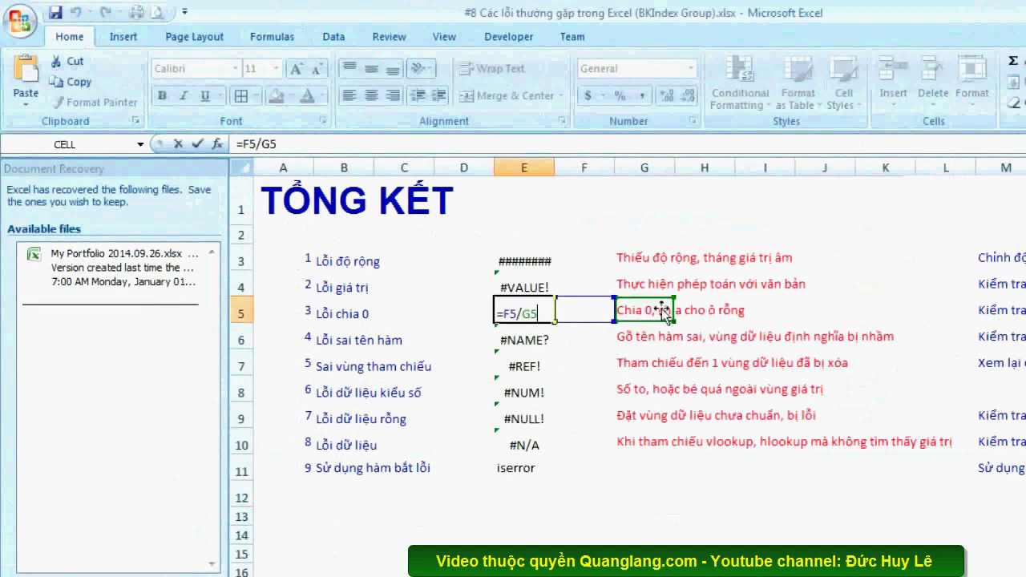
drag(658, 304, 947, 308)
key(Return)
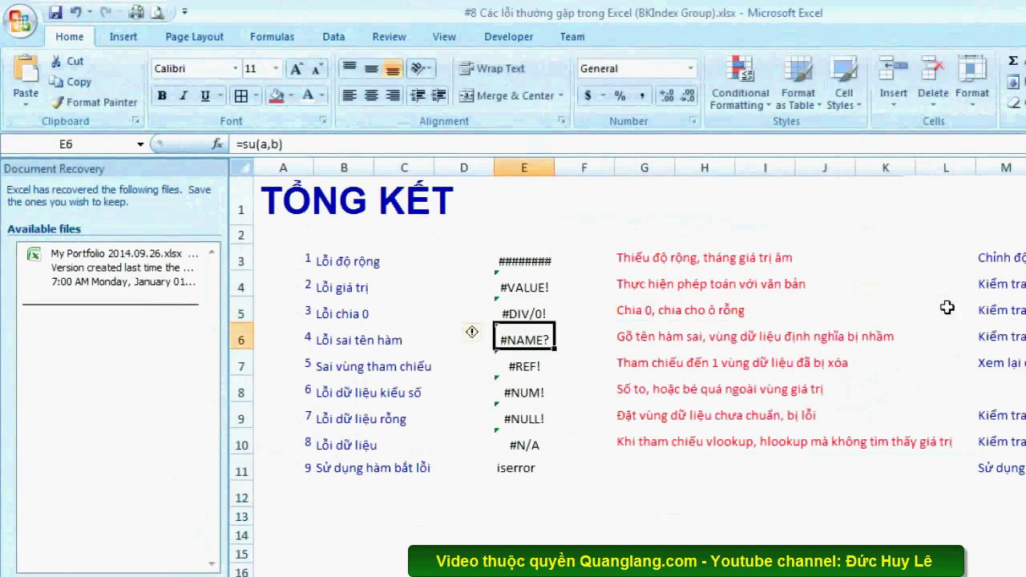
click(534, 316)
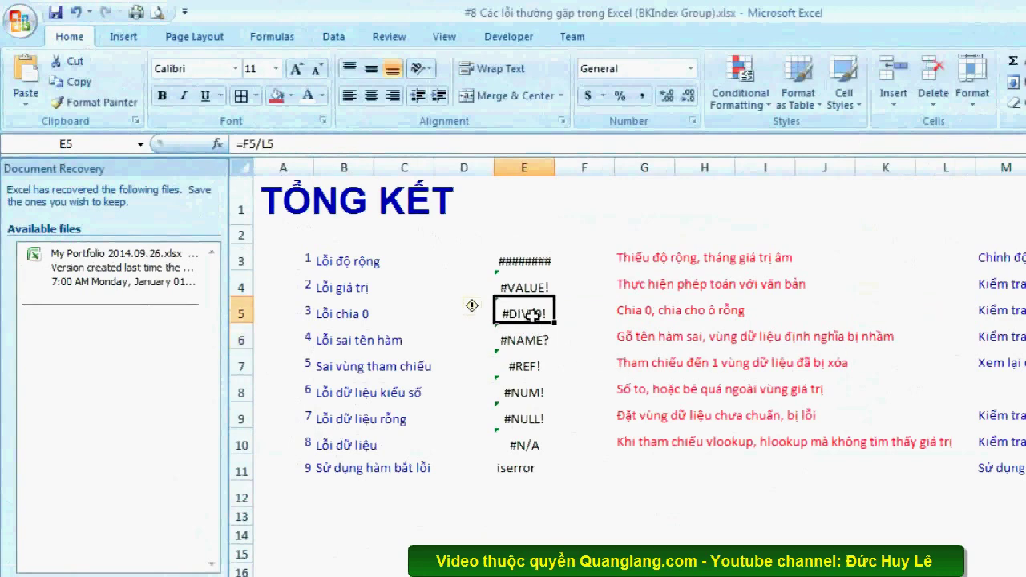
click(947, 308)
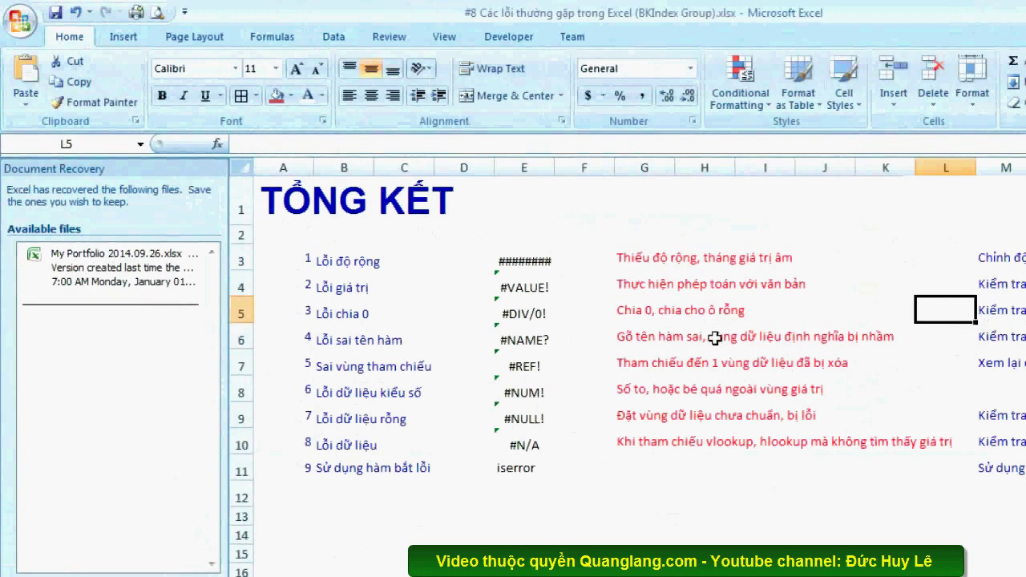
- Review the error examples in E6 through E10, ending at the #N/A VLOOKUP
click(530, 346)
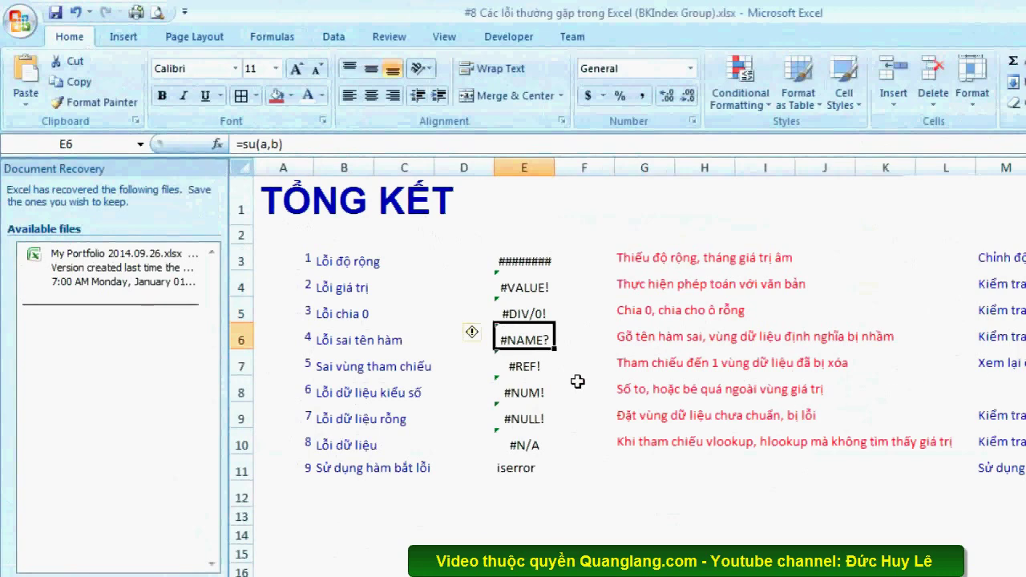
click(522, 373)
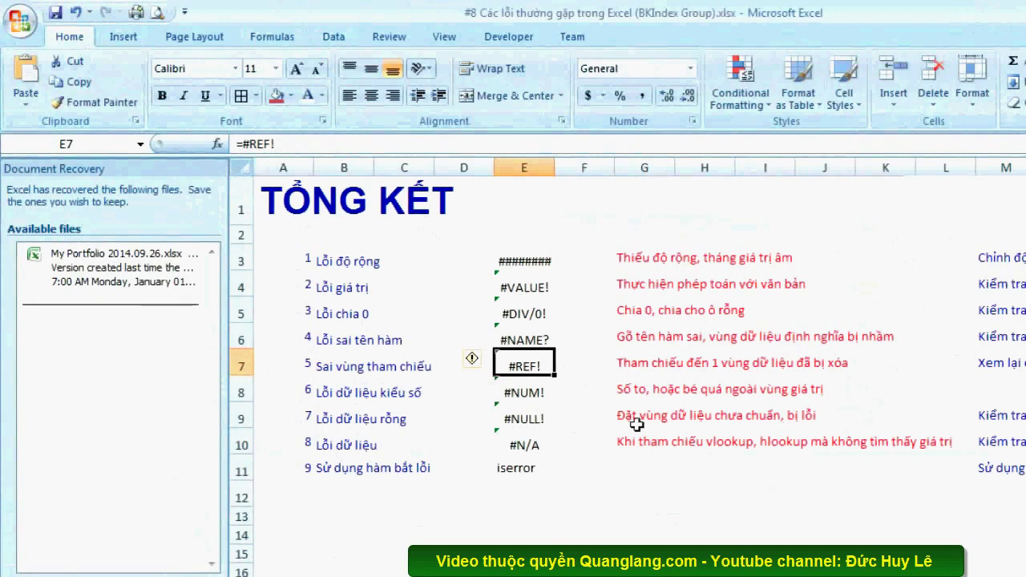
click(550, 405)
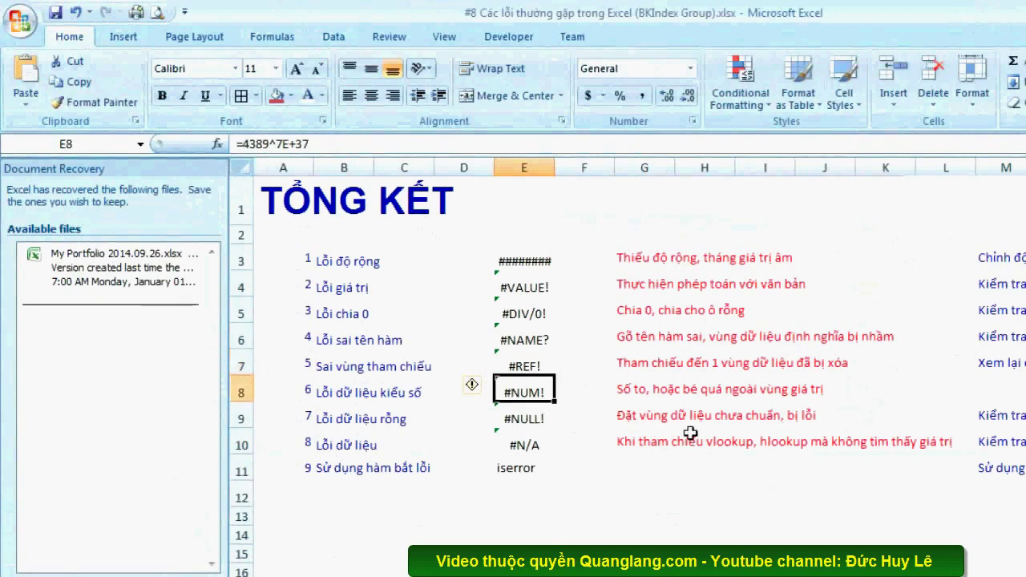
click(538, 425)
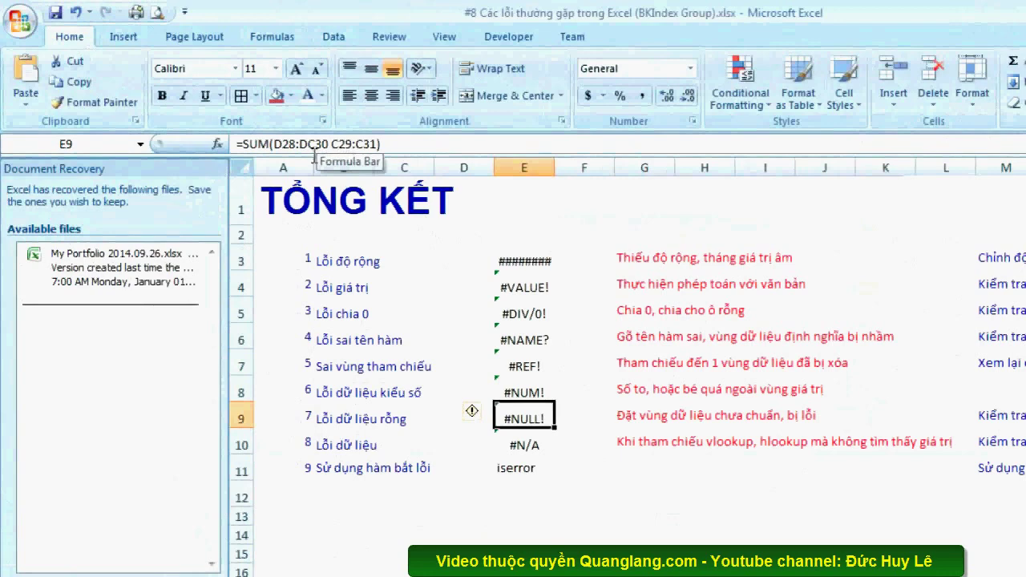
click(526, 443)
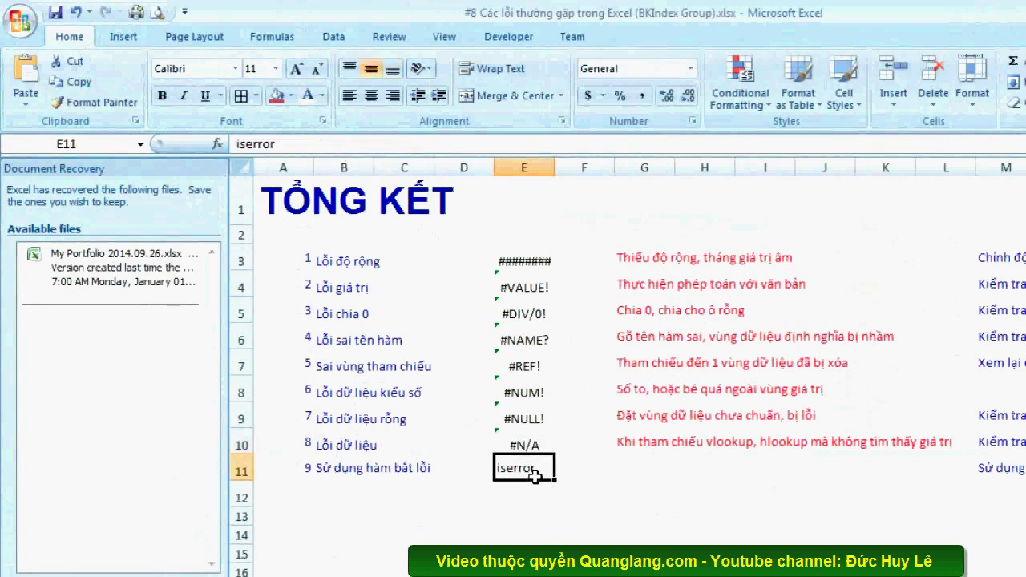
- Append ", iferror, isna,....." after iserror in E11 on the TỔNG KẾT sheet
double_click(530, 476)
text(,)
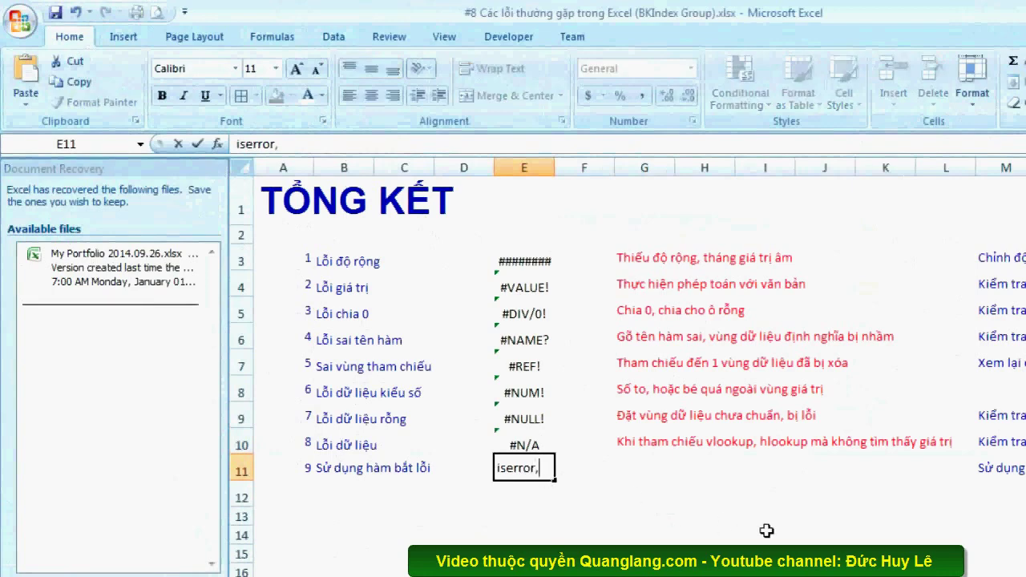
text(v)
key(BackSpace)
text(ferr)
text(or, is)
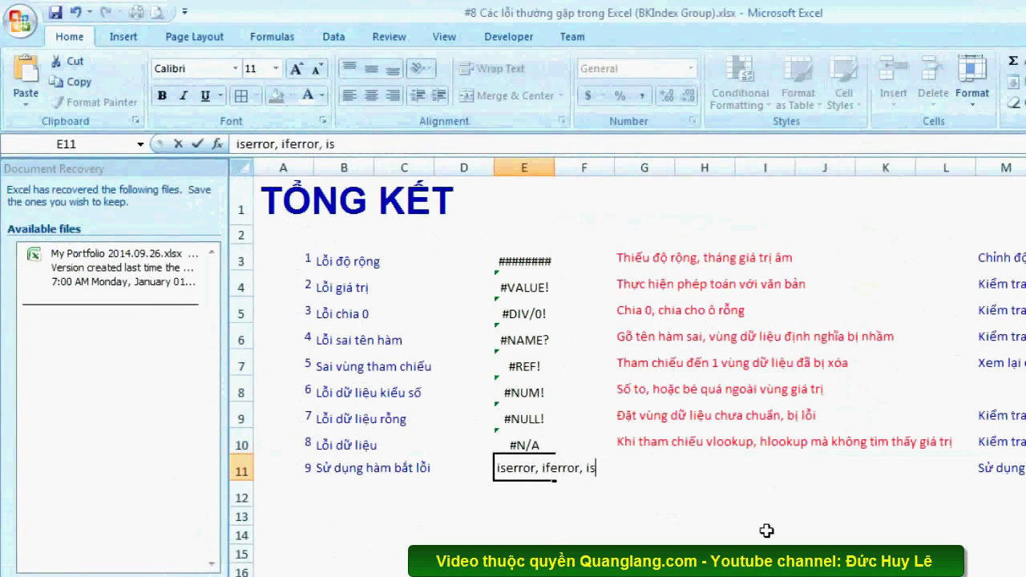
text(na,)
text(.....)
key(Return)
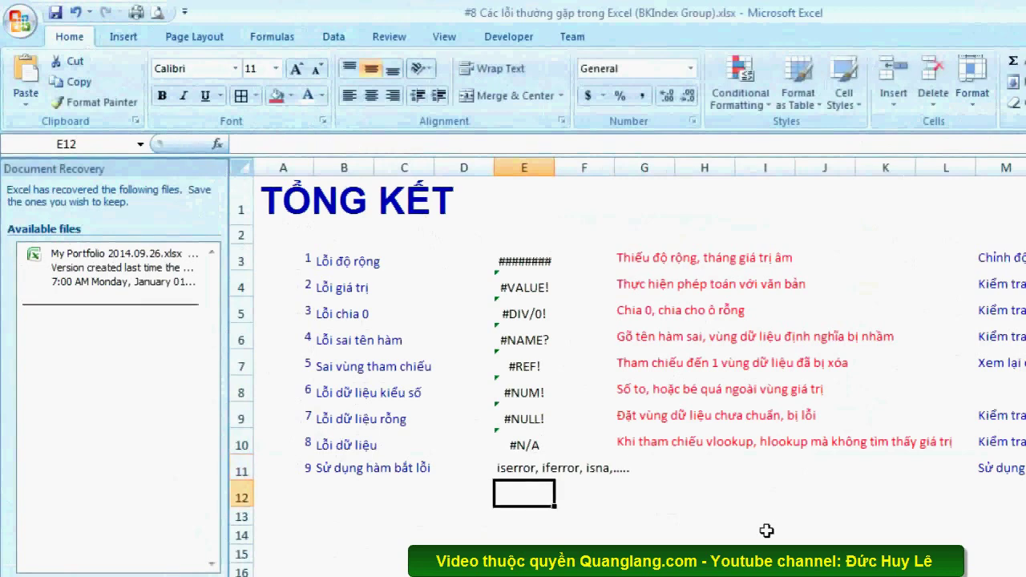